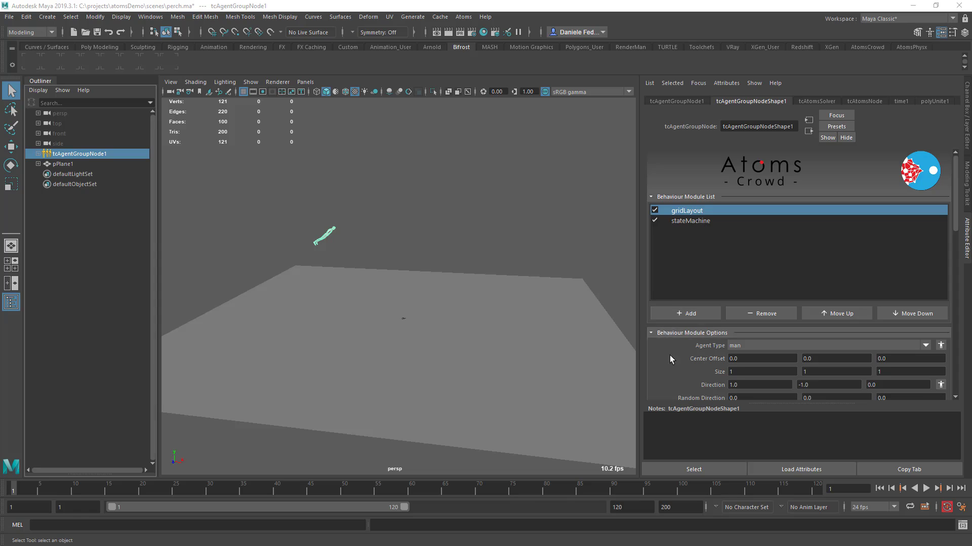
Examine the option settings of the gridLayout and stateMachine behaviour modules on the agent group
{"action": "scroll", "coordinate": [673, 364], "scroll_direction": "down", "scroll_amount": 3}
{"action": "scroll", "coordinate": [406, 291], "scroll_direction": "up", "scroll_amount": 2}
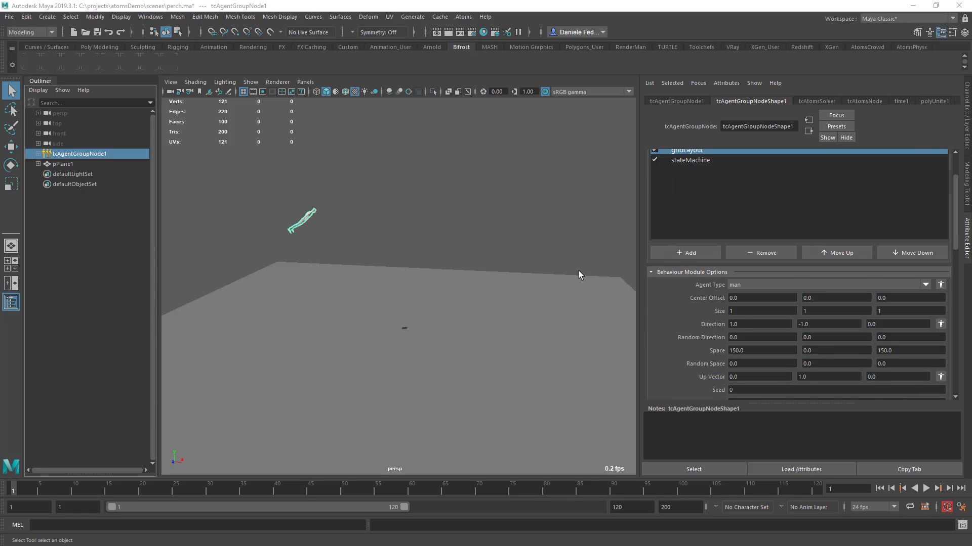
{"action": "scroll", "coordinate": [681, 262], "scroll_direction": "up", "scroll_amount": 2}
{"action": "mouse_move", "coordinate": [438, 265]}
{"action": "left_mouse_down", "text": "alt"}
{"action": "mouse_move", "coordinate": [421, 265]}
{"action": "mouse_move", "coordinate": [437, 258]}
{"action": "mouse_move", "coordinate": [440, 268]}
{"action": "left_mouse_up", "text": "alt"}
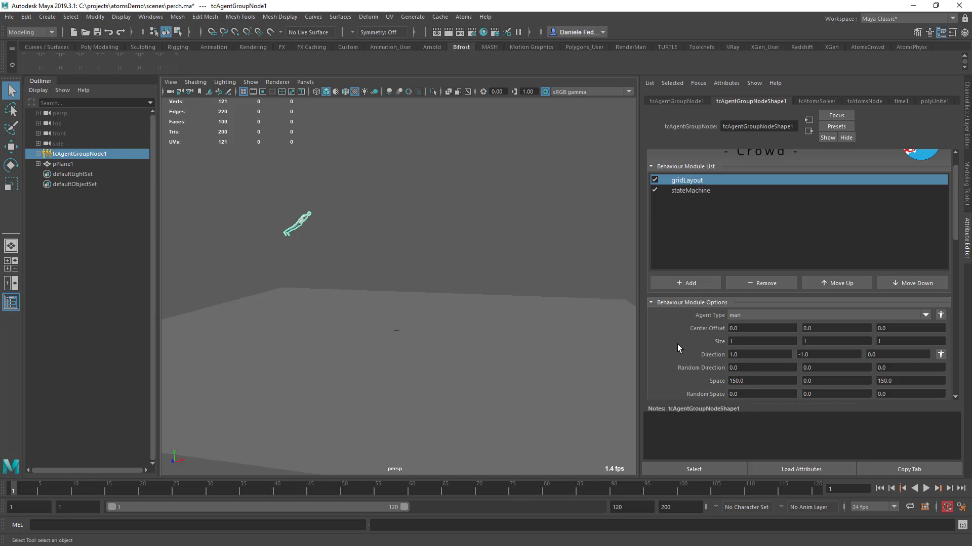
{"action": "scroll", "coordinate": [679, 340], "scroll_direction": "down", "scroll_amount": 2}
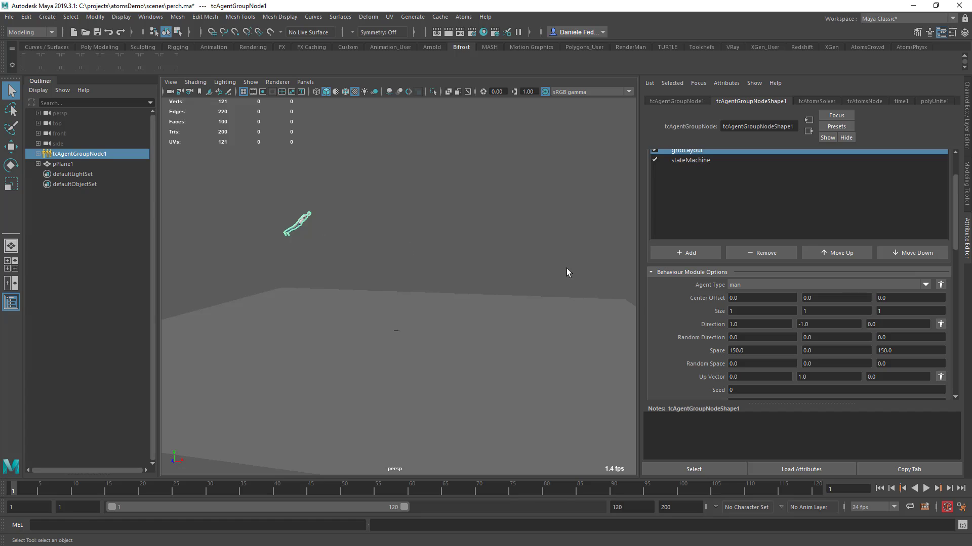
{"action": "left_click", "coordinate": [748, 326]}
{"action": "scroll", "coordinate": [718, 257], "scroll_direction": "up", "scroll_amount": 2}
{"action": "left_click", "coordinate": [700, 191]}
{"action": "scroll", "coordinate": [704, 324], "scroll_direction": "down", "scroll_amount": 3}
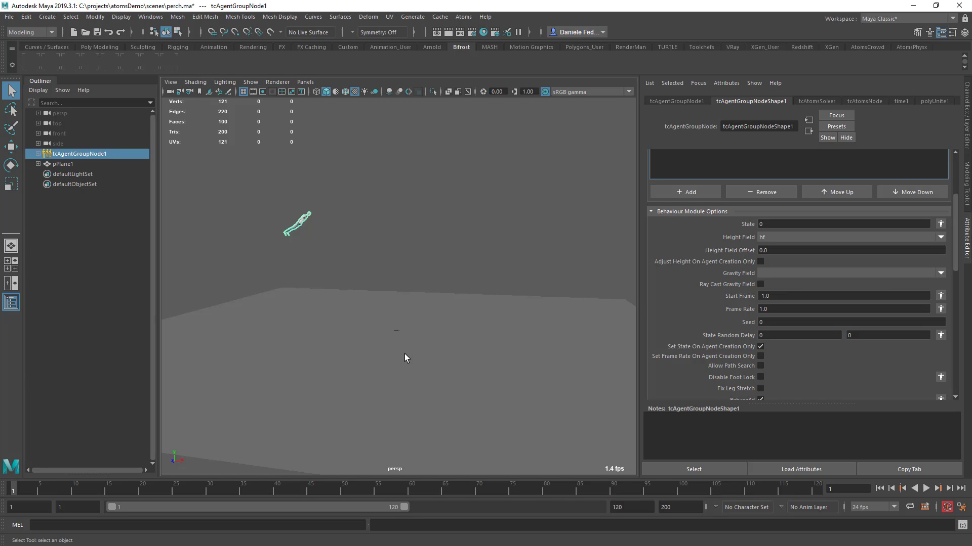
{"action": "scroll", "coordinate": [739, 288], "scroll_direction": "down", "scroll_amount": 1}
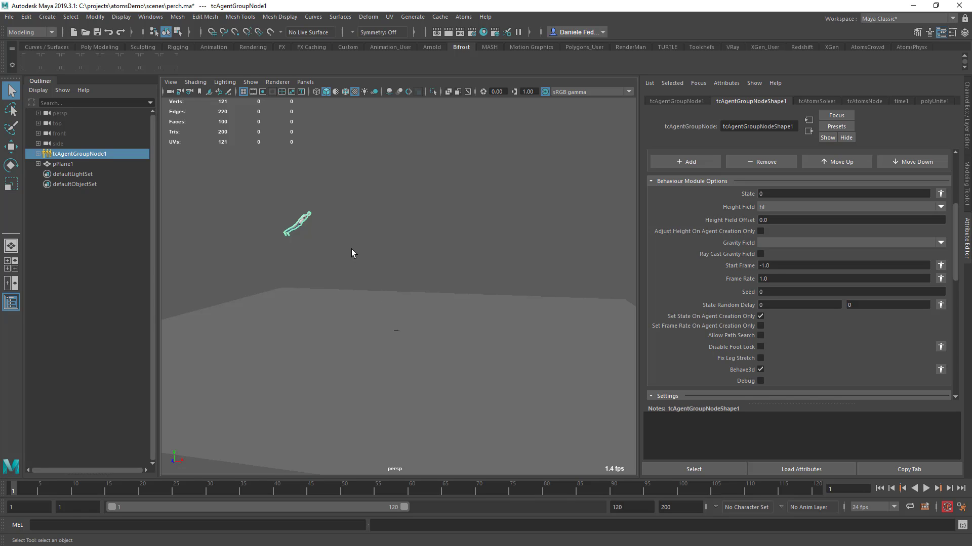
{"action": "scroll", "coordinate": [699, 241], "scroll_direction": "up", "scroll_amount": 3}
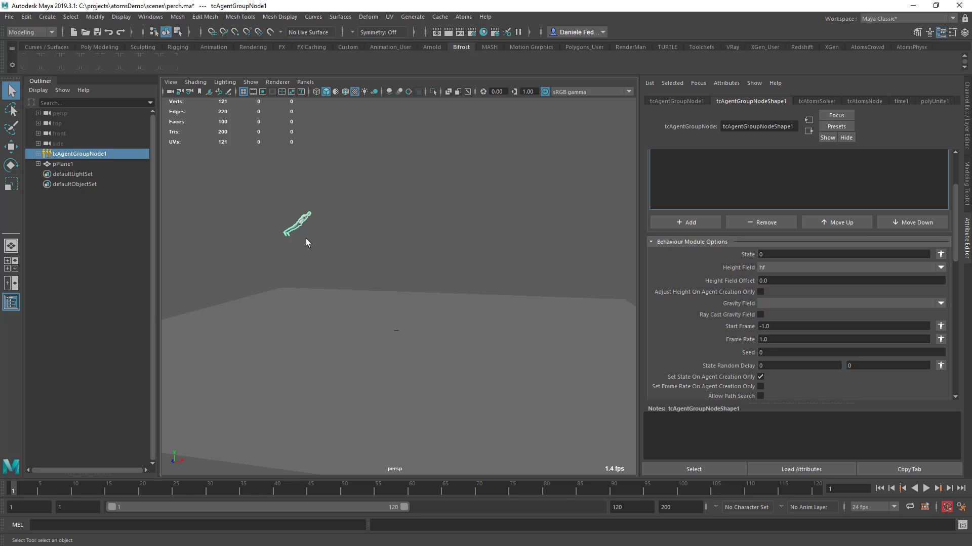
{"action": "scroll", "coordinate": [708, 296], "scroll_direction": "up", "scroll_amount": 3}
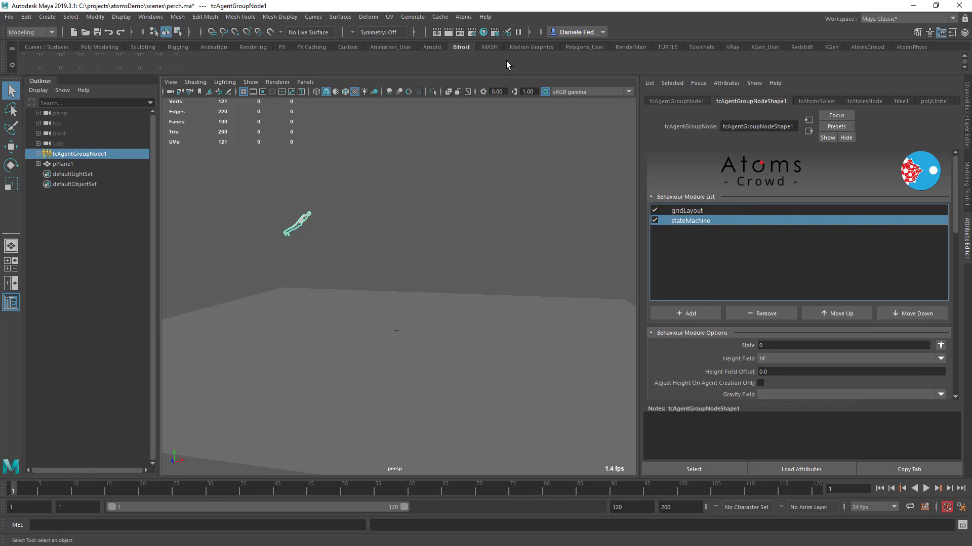
Duplicate the manIdle animation clip event in the Atoms Editor, naming the copy manFly and enabling perching on it
{"action": "left_click", "coordinate": [464, 20]}
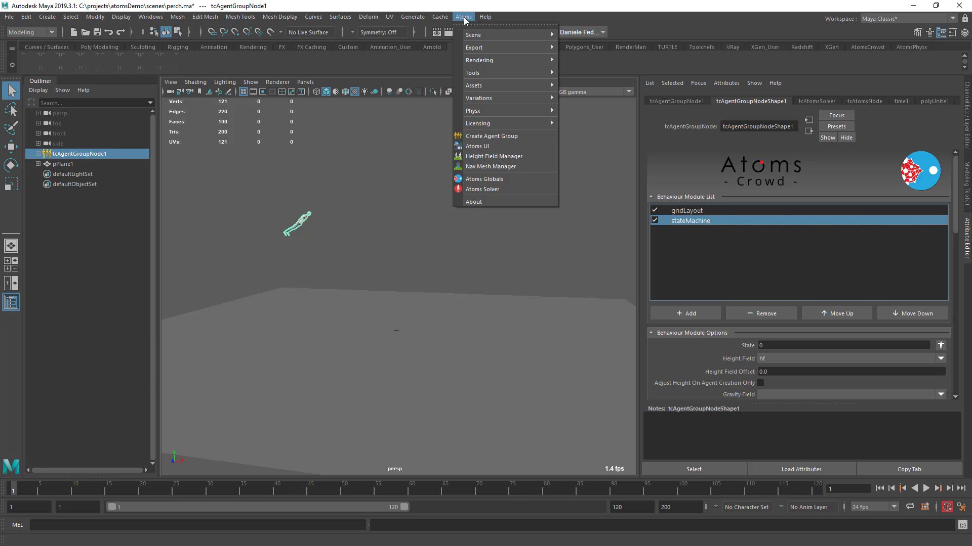
{"action": "left_click", "coordinate": [503, 145]}
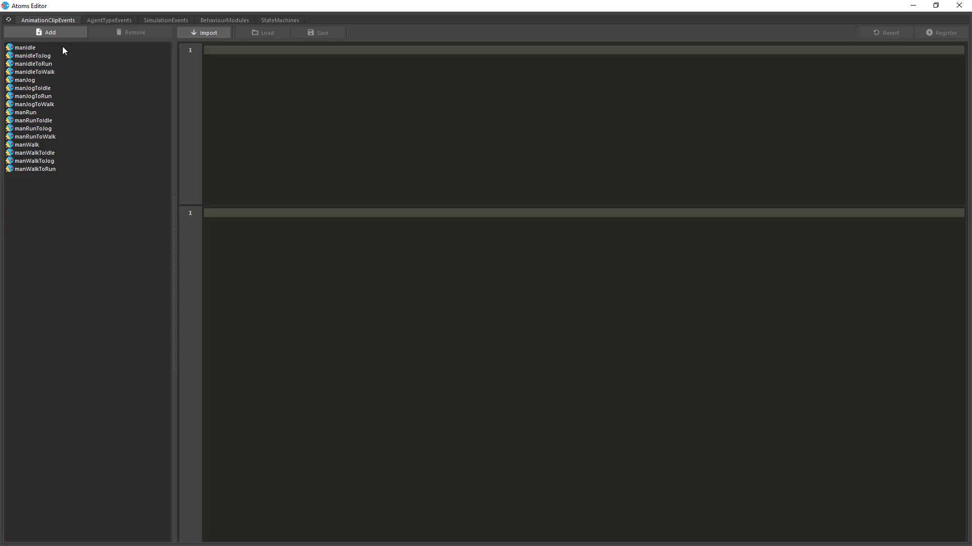
{"action": "right_click", "coordinate": [71, 48]}
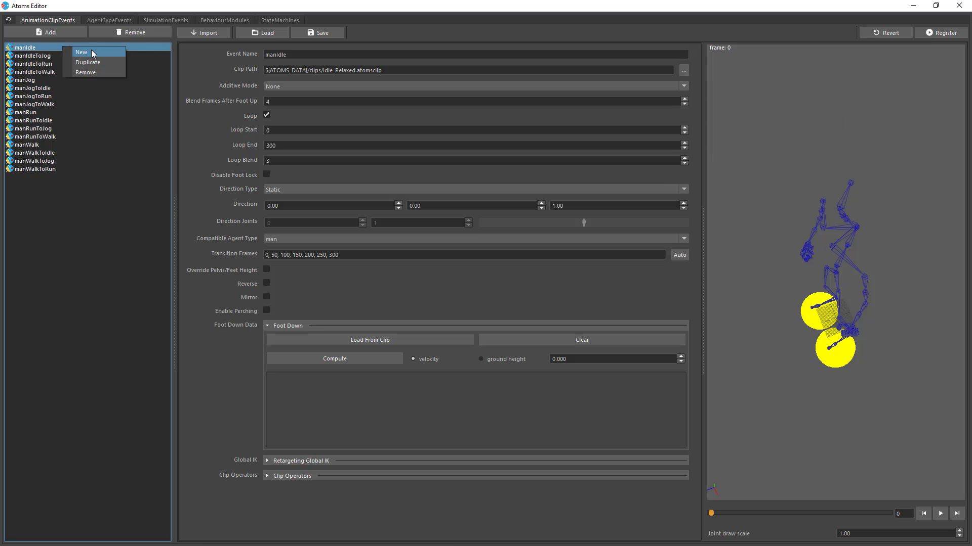
{"action": "left_click", "coordinate": [95, 61]}
{"action": "left_click", "coordinate": [298, 53]}
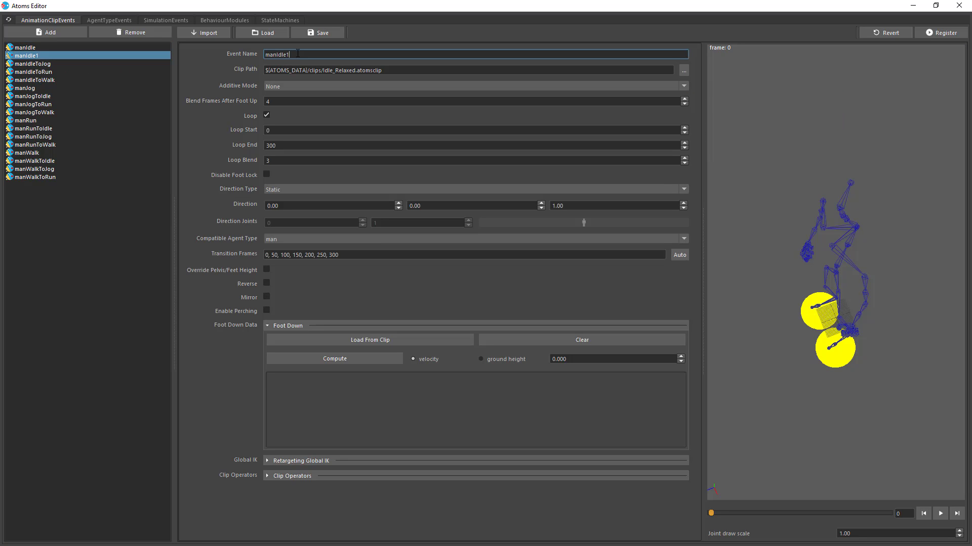
{"action": "key", "text": "BackSpace"}
{"action": "key", "text": "BackSpace"}
{"action": "key", "text": "BackSpace"}
{"action": "key", "text": "BackSpace"}
{"action": "key", "text": "BackSpace"}
{"action": "type", "text": "Fly"}
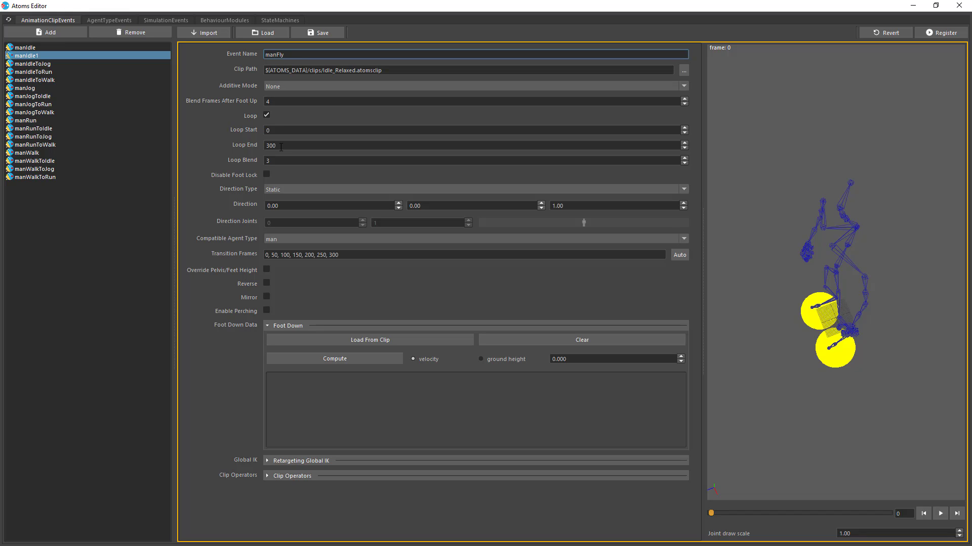
{"action": "left_click", "coordinate": [267, 310]}
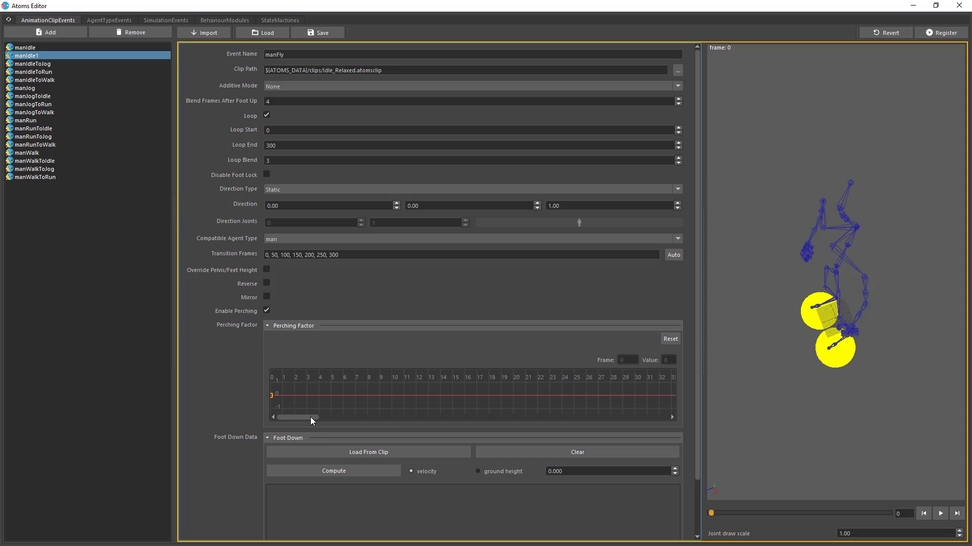
{"action": "left_click_drag", "start_coordinate": [310, 417], "coordinate": [273, 405]}
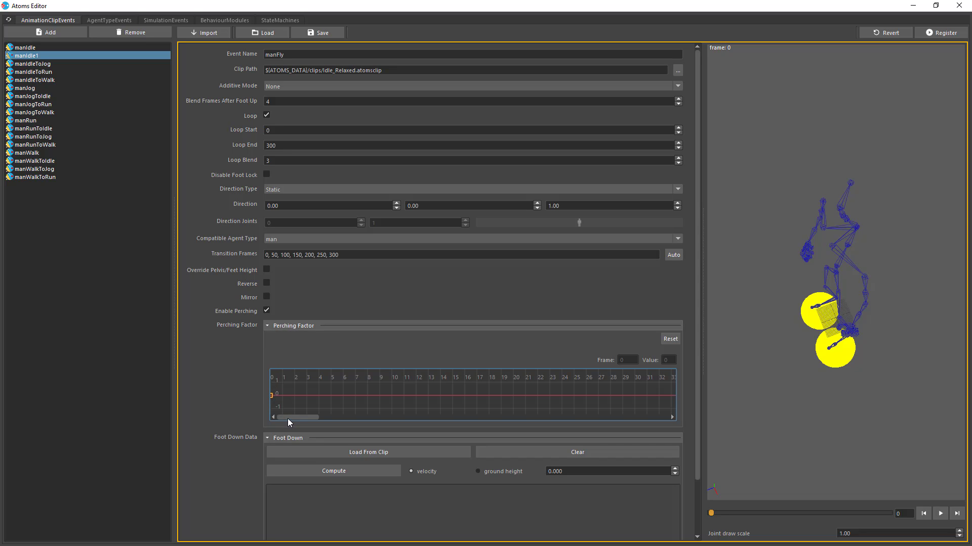
{"action": "left_click_drag", "start_coordinate": [288, 418], "coordinate": [315, 418]}
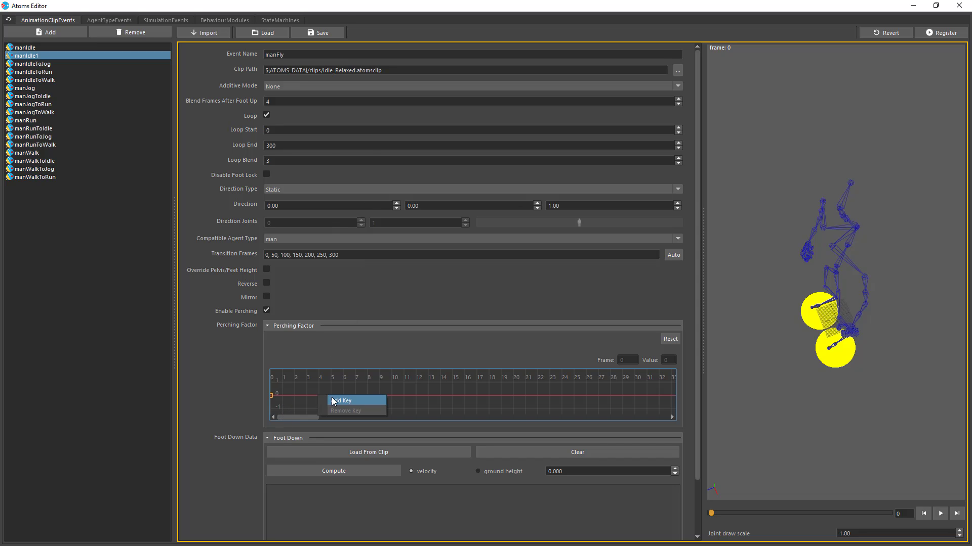
{"action": "left_click_drag", "start_coordinate": [311, 418], "coordinate": [670, 430]}
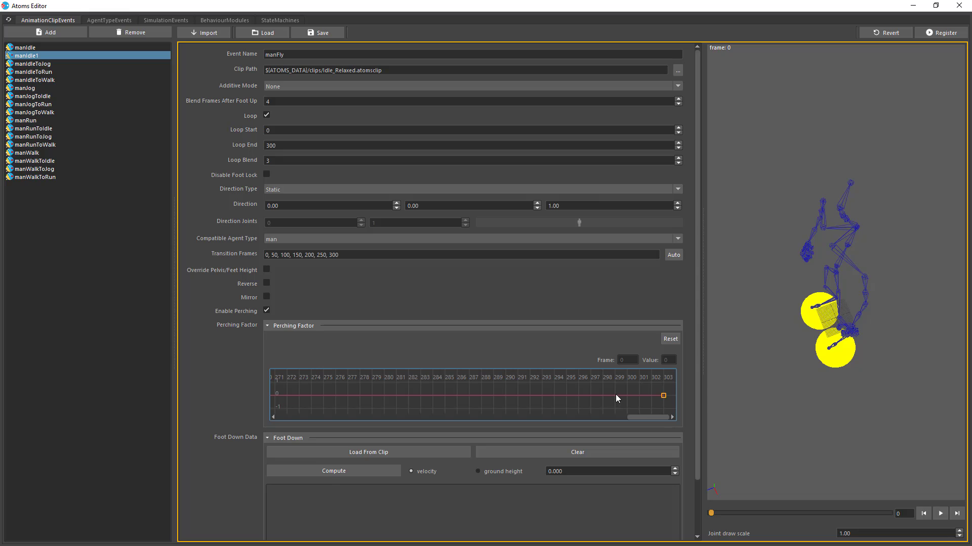
{"action": "left_click_drag", "start_coordinate": [616, 394], "coordinate": [663, 383]}
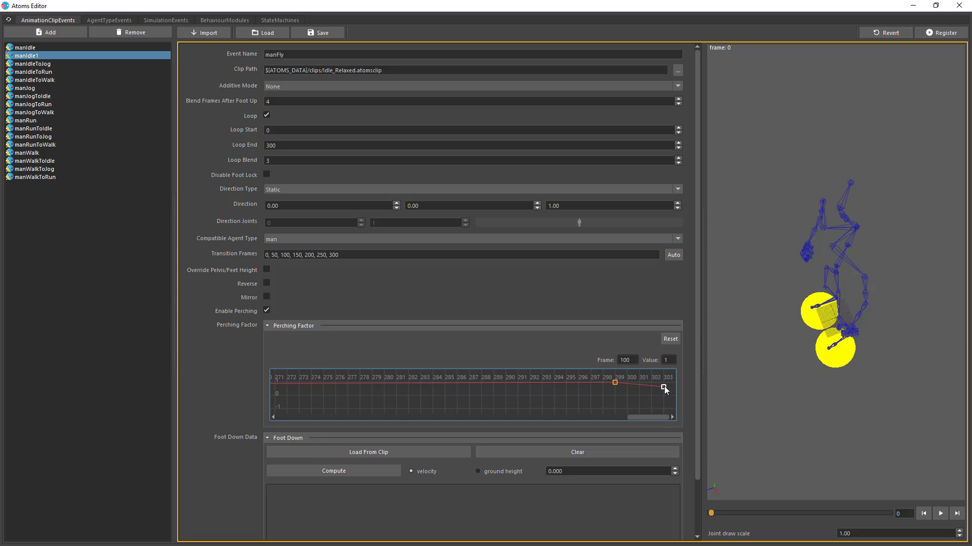
{"action": "left_click", "coordinate": [656, 389]}
{"action": "left_click_drag", "start_coordinate": [662, 383], "coordinate": [624, 386]}
{"action": "right_click", "coordinate": [618, 384]}
{"action": "left_click", "coordinate": [616, 381]}
{"action": "right_click", "coordinate": [615, 381]}
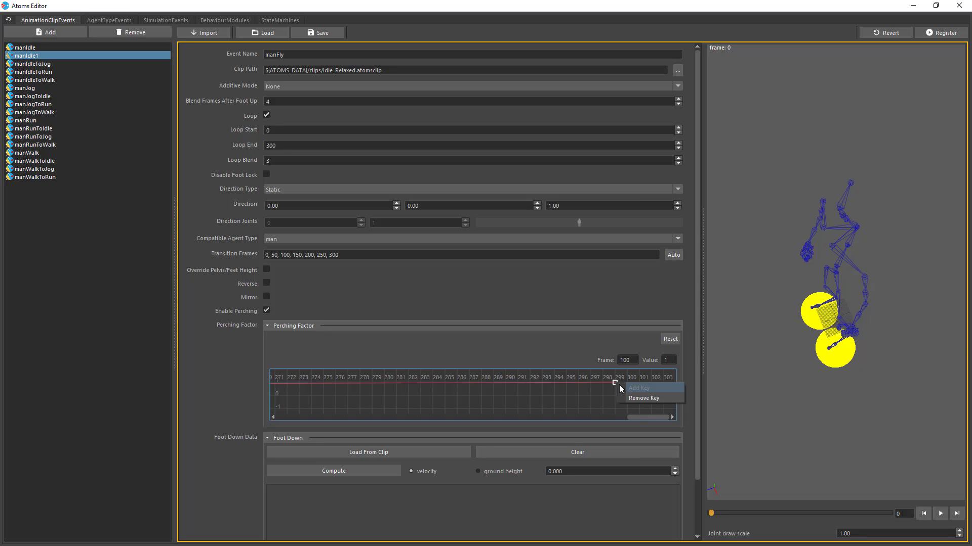
{"action": "left_click", "coordinate": [636, 399]}
{"action": "left_click_drag", "start_coordinate": [637, 417], "coordinate": [282, 412]}
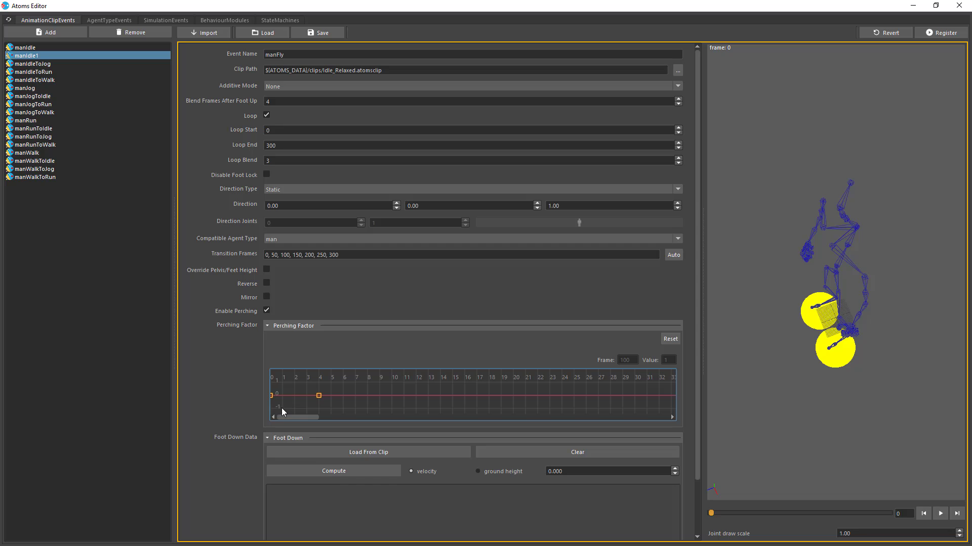
{"action": "left_click", "coordinate": [320, 396]}
{"action": "right_click", "coordinate": [319, 396]}
{"action": "left_click", "coordinate": [346, 407]}
Add a Velocity clip operator to manFly with a Z velocity of 10, and register the clip event
{"action": "scroll", "coordinate": [229, 384], "scroll_direction": "down", "scroll_amount": 2}
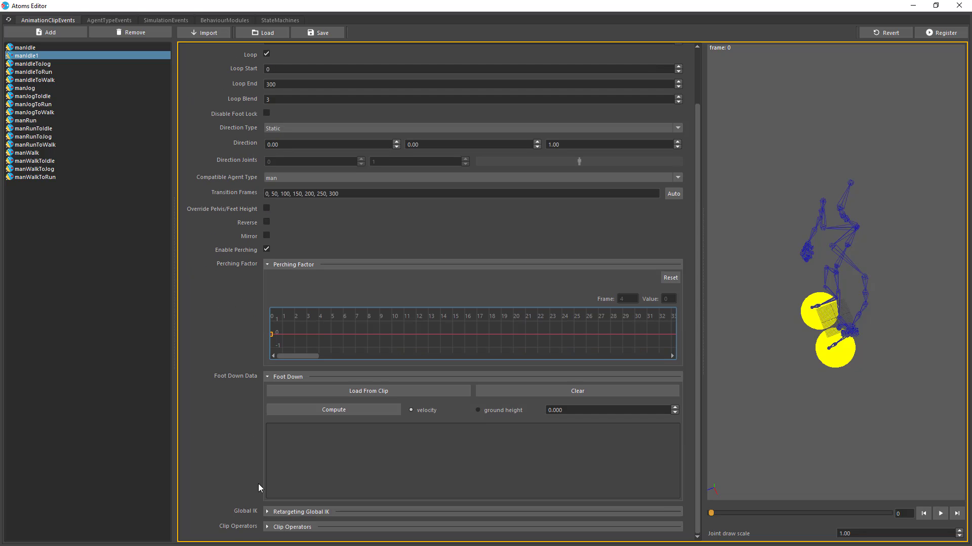
{"action": "left_click", "coordinate": [270, 375]}
{"action": "left_click", "coordinate": [293, 469]}
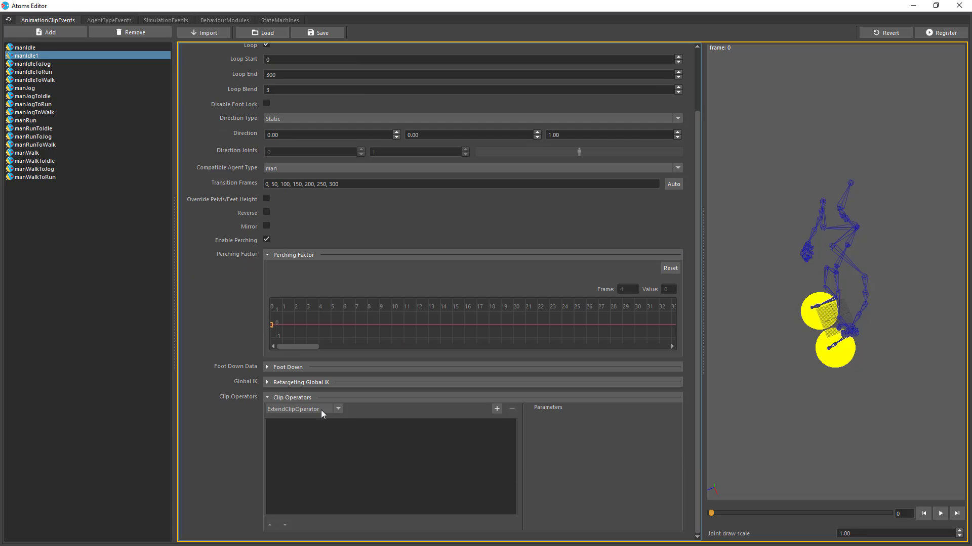
{"action": "left_click", "coordinate": [337, 409]}
{"action": "left_click", "coordinate": [303, 463]}
{"action": "left_click", "coordinate": [497, 409]}
{"action": "double_click", "coordinate": [651, 418]}
{"action": "type", "text": "1"}
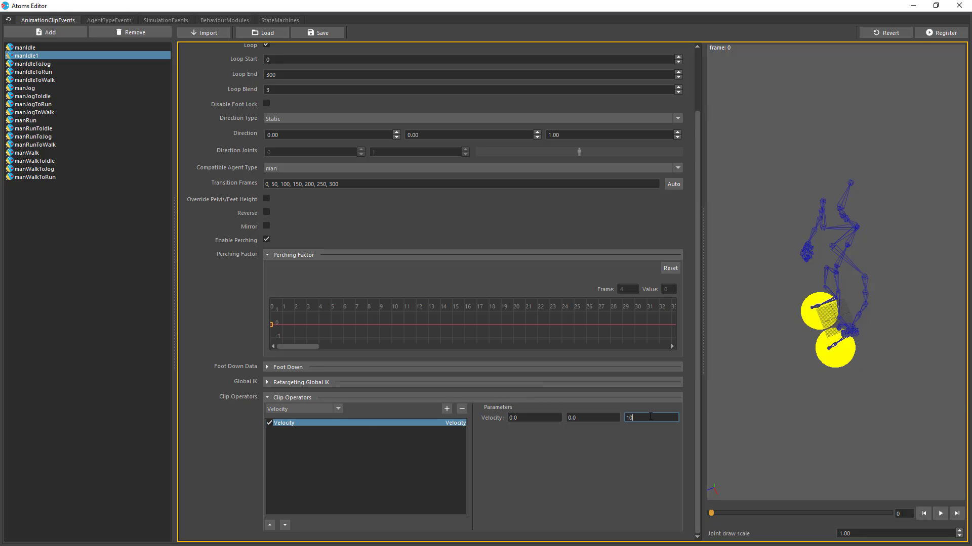
{"action": "type", "text": "0"}
{"action": "scroll", "coordinate": [218, 188], "scroll_direction": "up", "scroll_amount": 3}
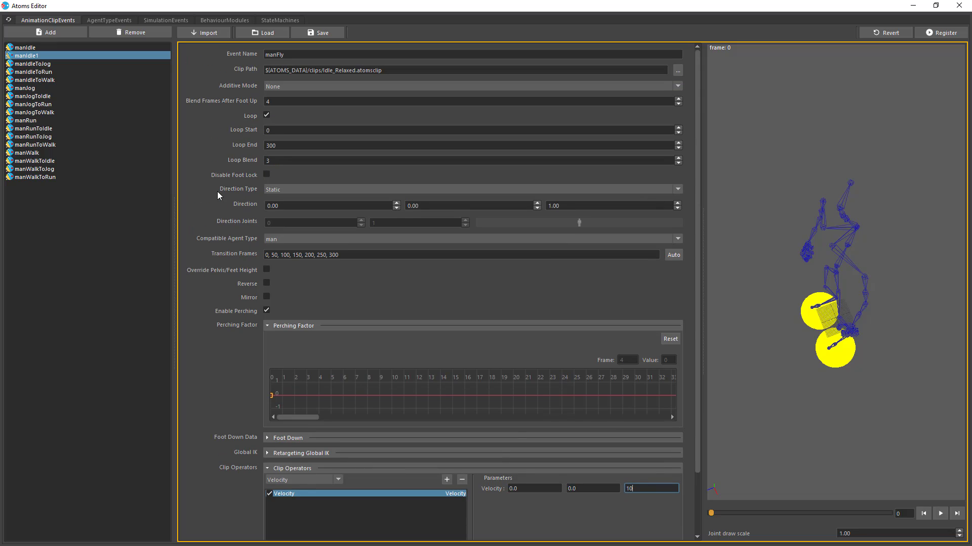
{"action": "left_click", "coordinate": [937, 33]}
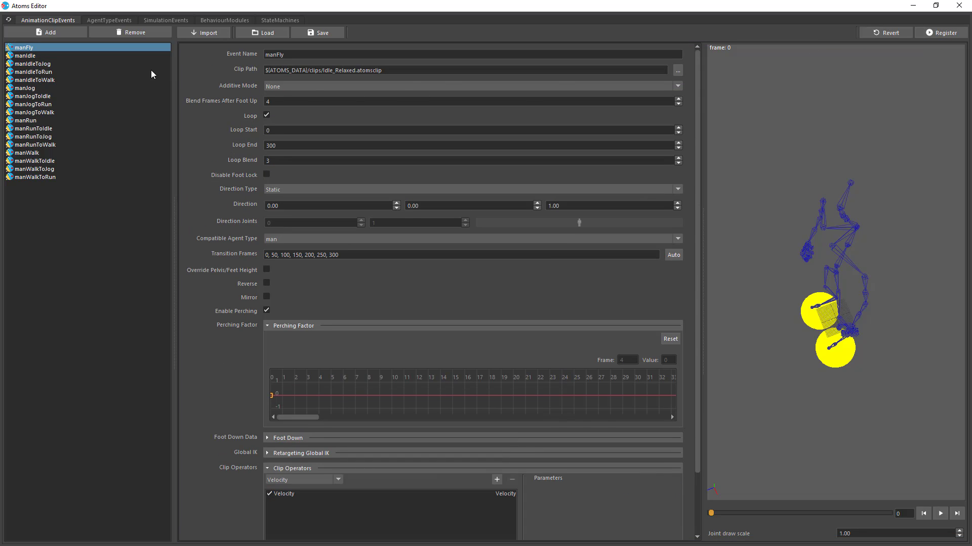
Enable perching on the manIdle clip event and set its first and last perching factor keys to 1
{"action": "left_click", "coordinate": [71, 56]}
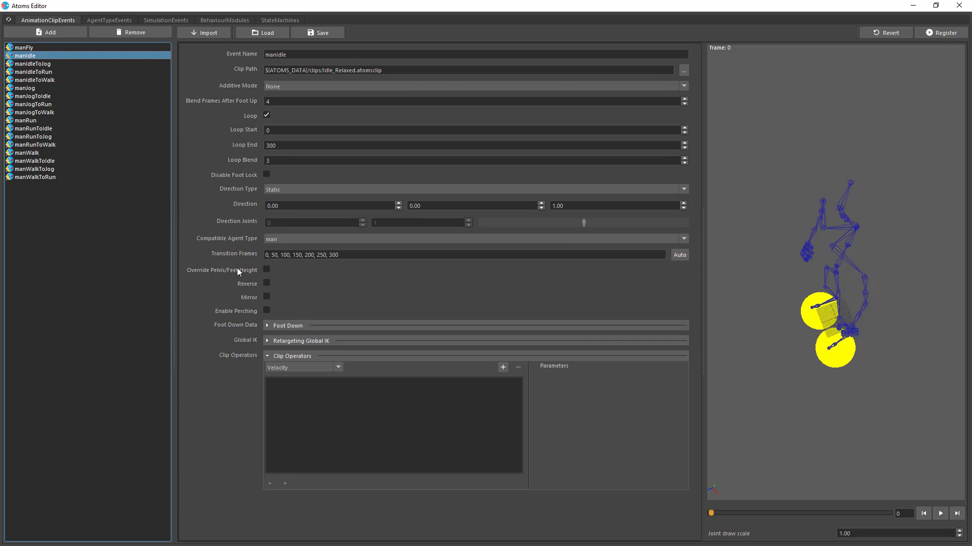
{"action": "left_click", "coordinate": [266, 310]}
{"action": "scroll", "coordinate": [276, 344], "scroll_direction": "down", "scroll_amount": 1}
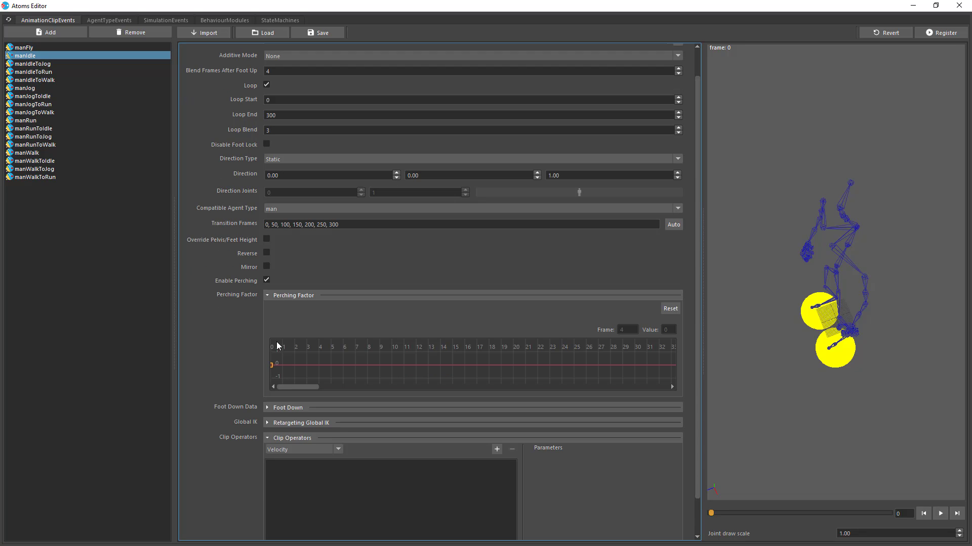
{"action": "left_click_drag", "start_coordinate": [272, 364], "coordinate": [274, 353]}
{"action": "left_click_drag", "start_coordinate": [288, 387], "coordinate": [720, 381]}
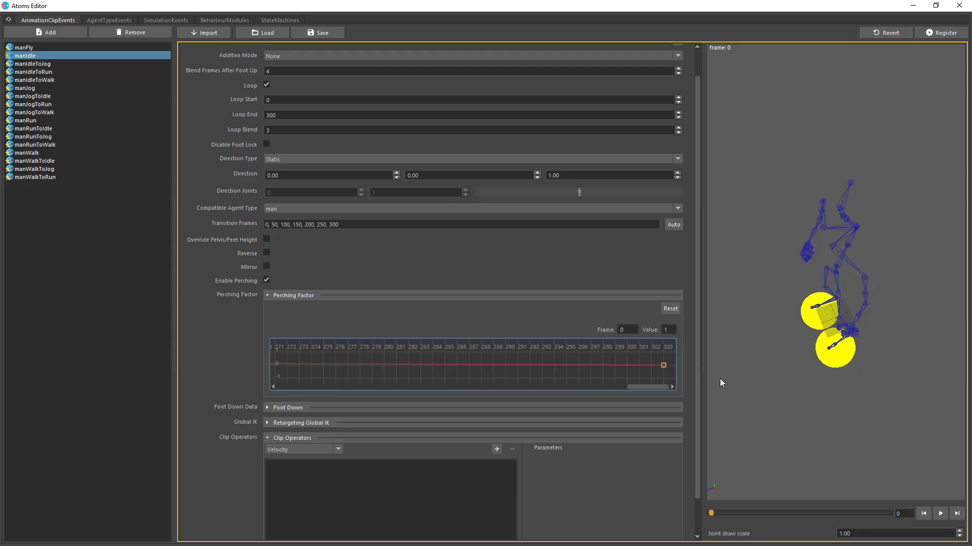
{"action": "left_click_drag", "start_coordinate": [664, 365], "coordinate": [665, 352]}
{"action": "left_click_drag", "start_coordinate": [658, 387], "coordinate": [306, 387]}
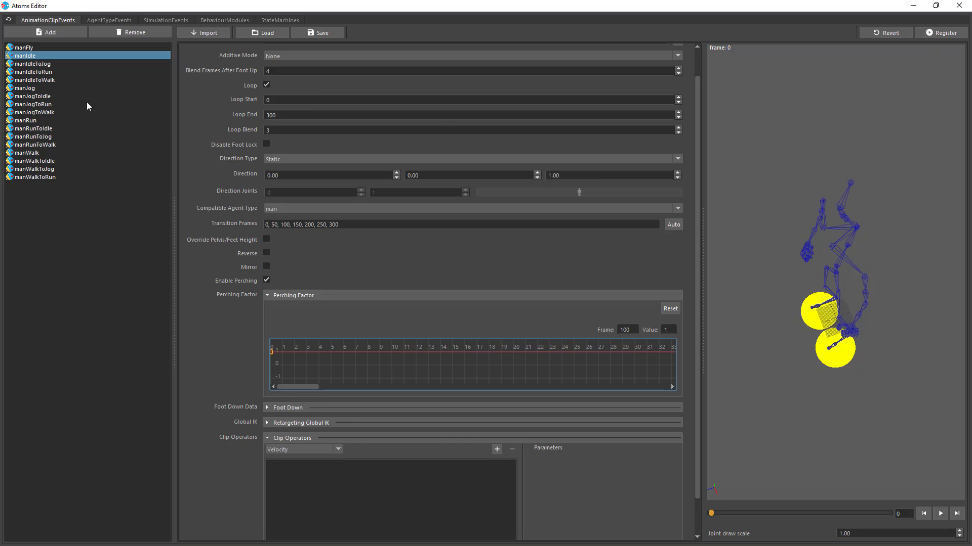
Enable perching on manWalk with its first and last perching factor keys at 1, and register the clip event
{"action": "left_click", "coordinate": [37, 153]}
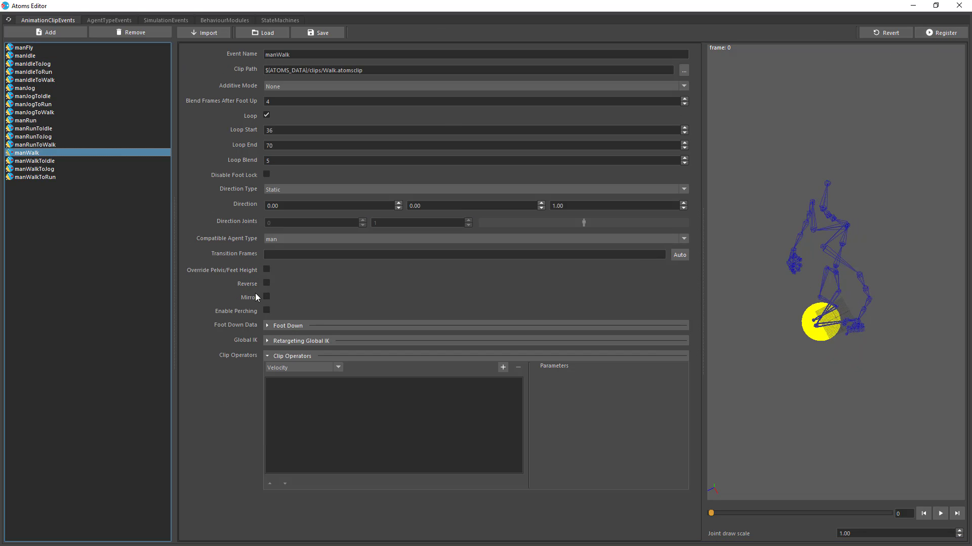
{"action": "left_click", "coordinate": [267, 311]}
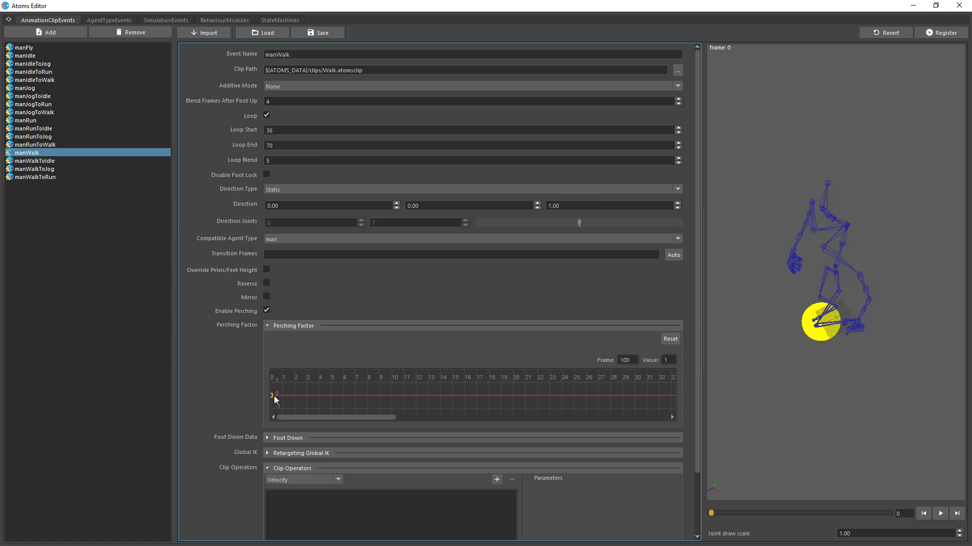
{"action": "left_click_drag", "start_coordinate": [271, 395], "coordinate": [272, 382]}
{"action": "left_click_drag", "start_coordinate": [294, 417], "coordinate": [664, 383]}
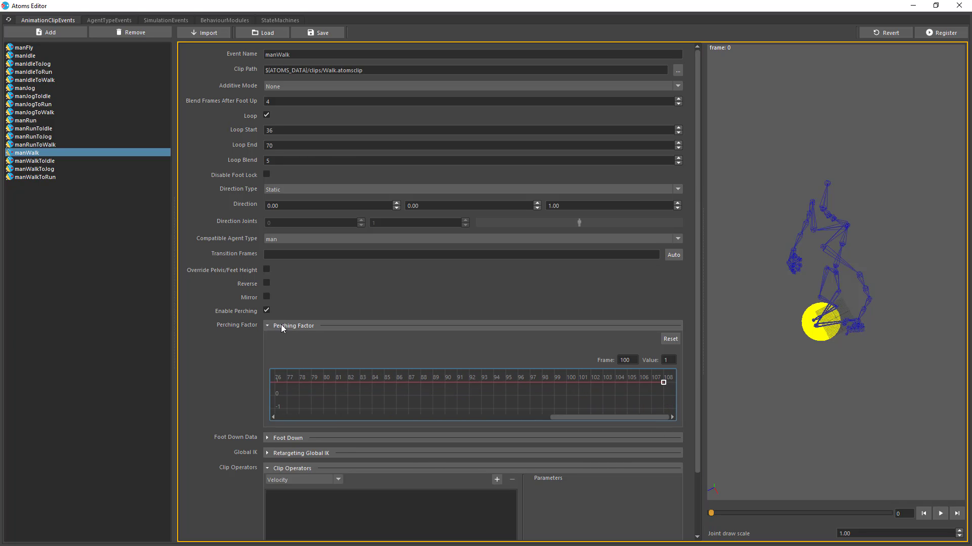
{"action": "left_click_drag", "start_coordinate": [560, 420], "coordinate": [274, 419]}
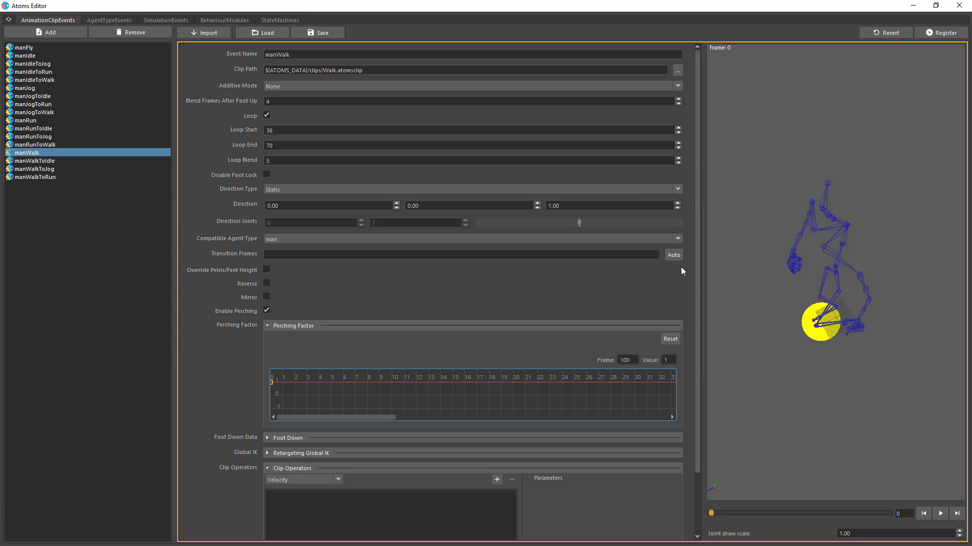
{"action": "left_click_drag", "start_coordinate": [377, 420], "coordinate": [256, 418]}
{"action": "left_click", "coordinate": [267, 310]}
{"action": "left_click_drag", "start_coordinate": [367, 417], "coordinate": [303, 423]}
{"action": "left_click", "coordinate": [937, 36]}
Add a new animation state named fly to manLocoStateMachine, above the idle state
{"action": "left_click", "coordinate": [265, 21]}
{"action": "right_click", "coordinate": [250, 152]}
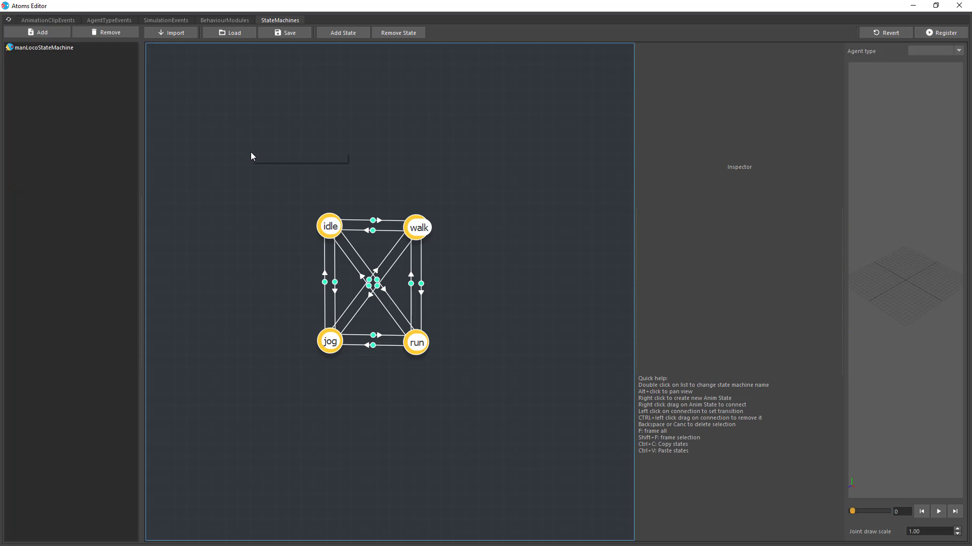
{"action": "left_click", "coordinate": [283, 159]}
{"action": "type", "text": "fl"}
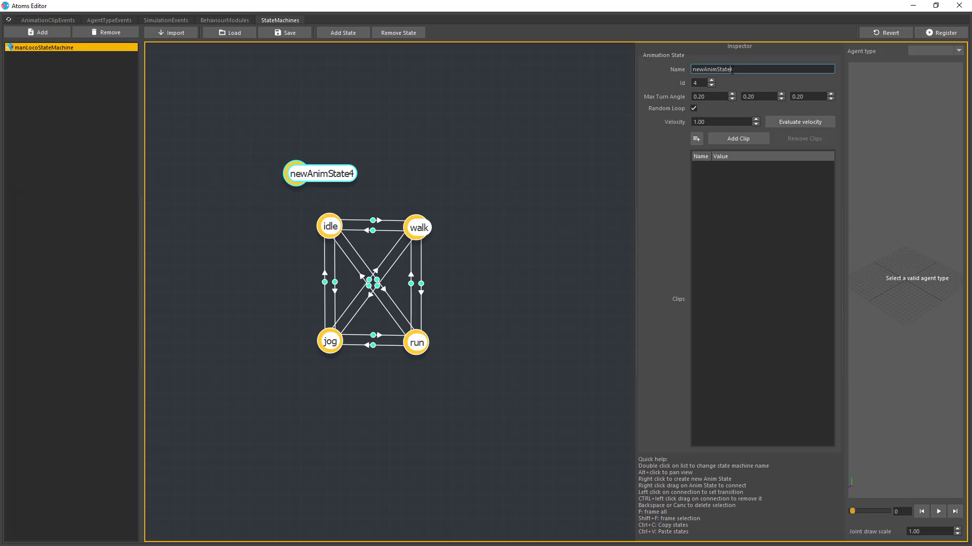
{"action": "type", "text": "y"}
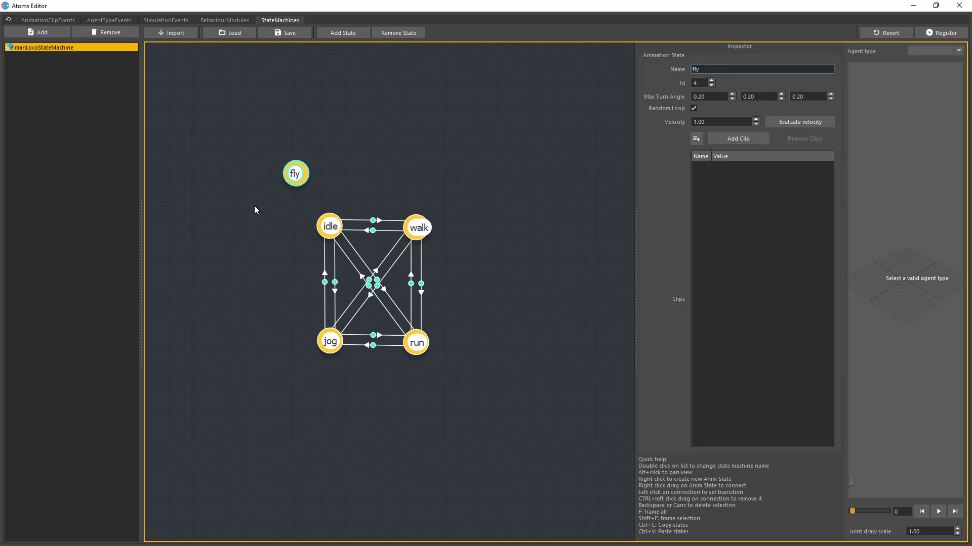
Move the fly state up and away from idle, and connect fly to idle and walk to fly
{"action": "left_click_drag", "start_coordinate": [297, 181], "coordinate": [275, 180]}
{"action": "right_click_drag", "start_coordinate": [276, 180], "coordinate": [330, 226]}
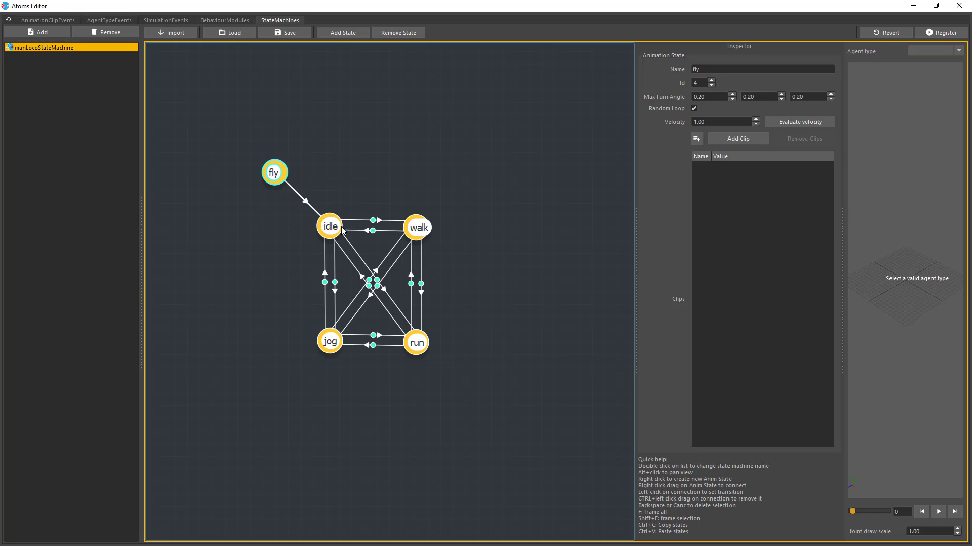
{"action": "right_click_drag", "start_coordinate": [413, 228], "coordinate": [296, 188]}
Set the blend in and blend out frames of the fly-to-idle connection to 50
{"action": "left_click", "coordinate": [306, 207]}
{"action": "double_click", "coordinate": [714, 96]}
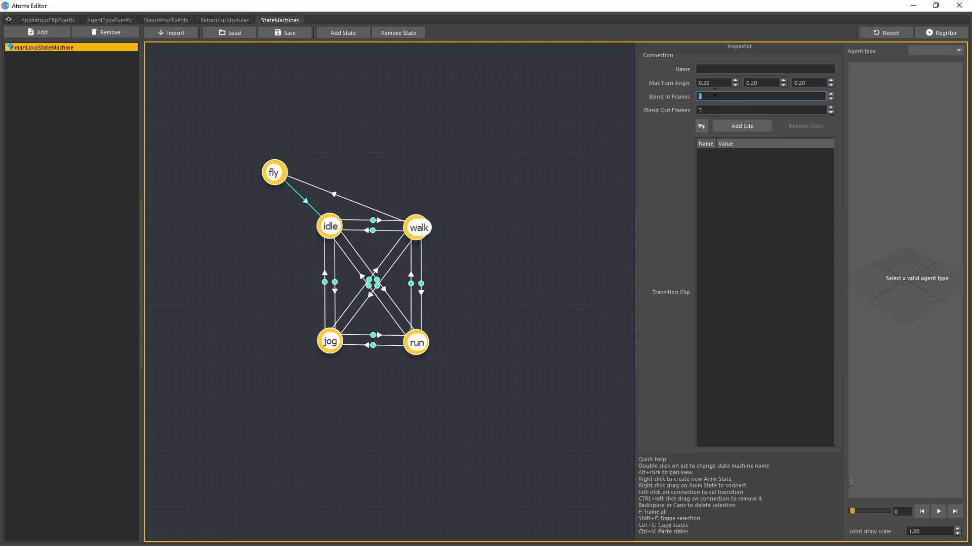
{"action": "type", "text": "50"}
{"action": "key", "text": "Tab"}
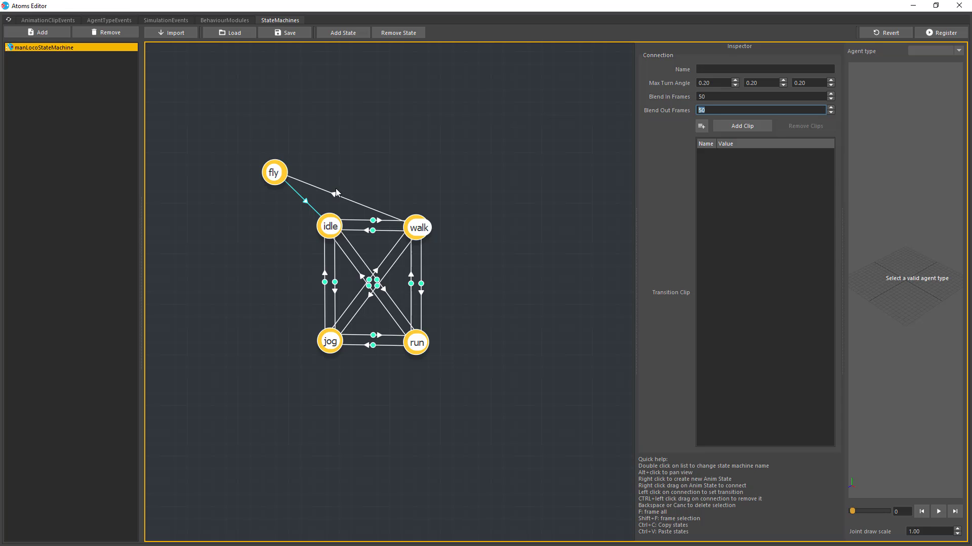
Set both blend in and blend out frames of the walk-to-fly connection to 50
{"action": "left_click", "coordinate": [333, 194]}
{"action": "double_click", "coordinate": [707, 96]}
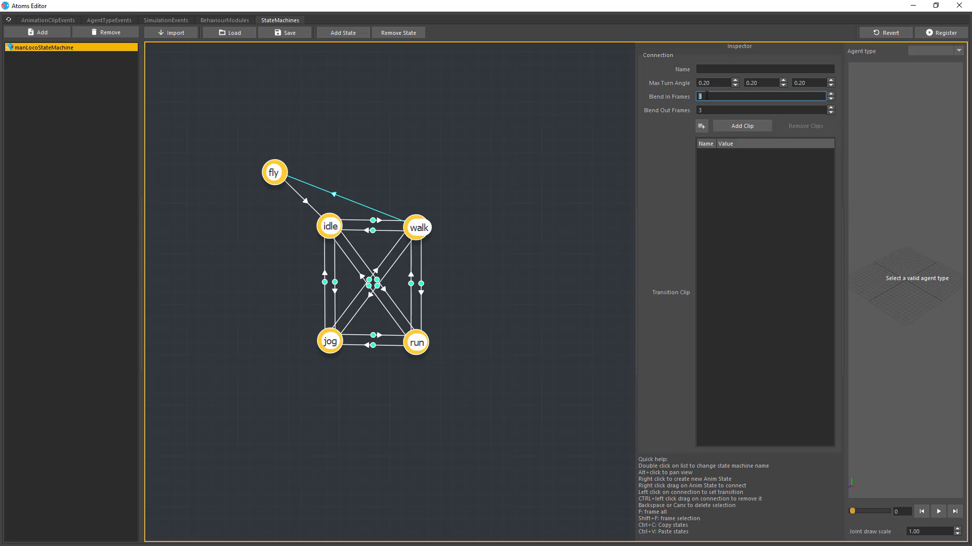
{"action": "type", "text": "50"}
{"action": "key", "text": "Tab"}
{"action": "type", "text": "50"}
Name the fly-to-idle connection flyToIdle and the walk-to-fly connection walkToFly
{"action": "left_click", "coordinate": [307, 201]}
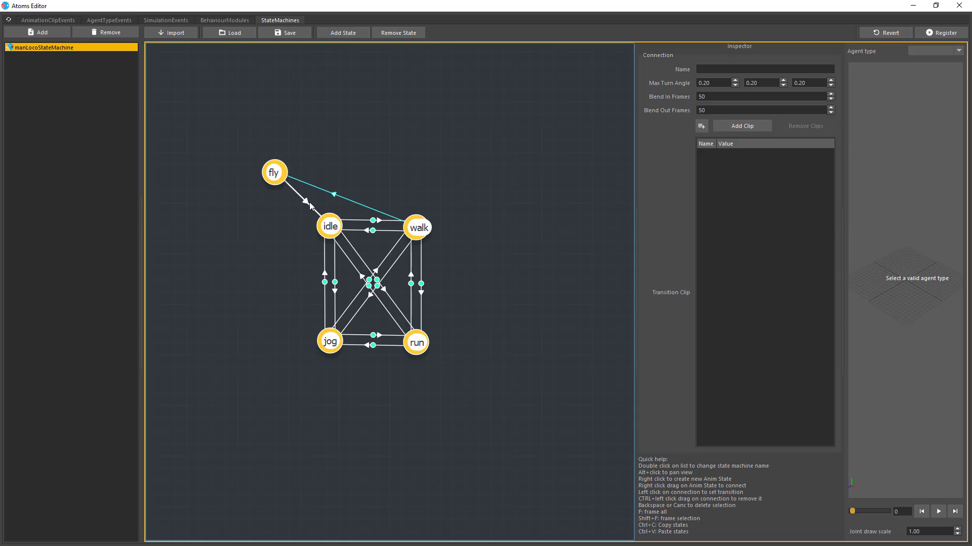
{"action": "left_click", "coordinate": [729, 68]}
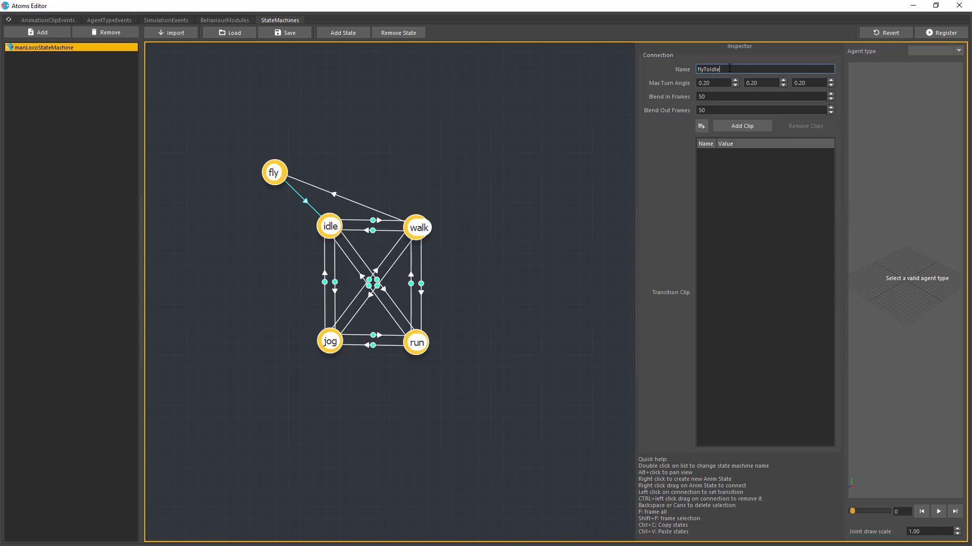
{"action": "left_click", "coordinate": [346, 197]}
{"action": "left_click", "coordinate": [705, 70]}
Add the manFly clip to the fly state and register the state machine
{"action": "left_click", "coordinate": [277, 176]}
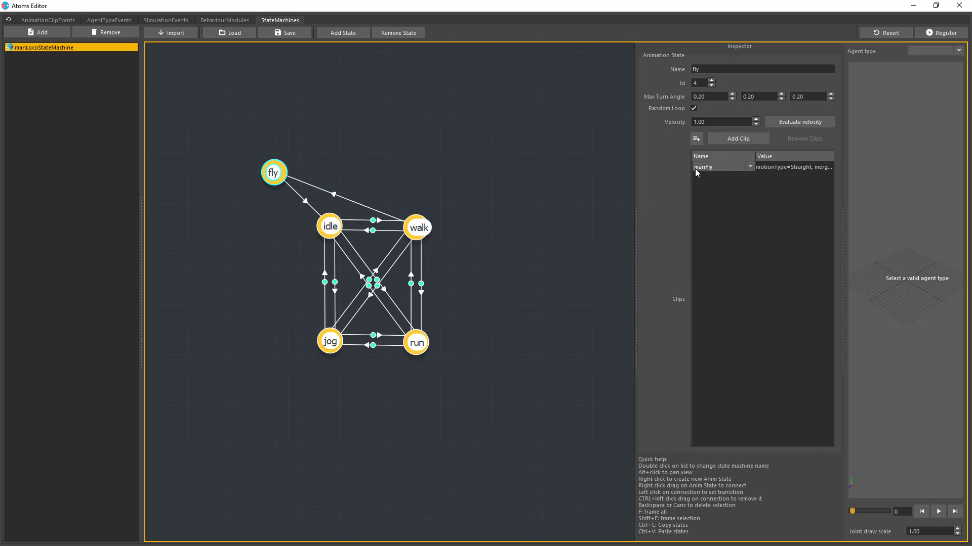
{"action": "left_click", "coordinate": [940, 33]}
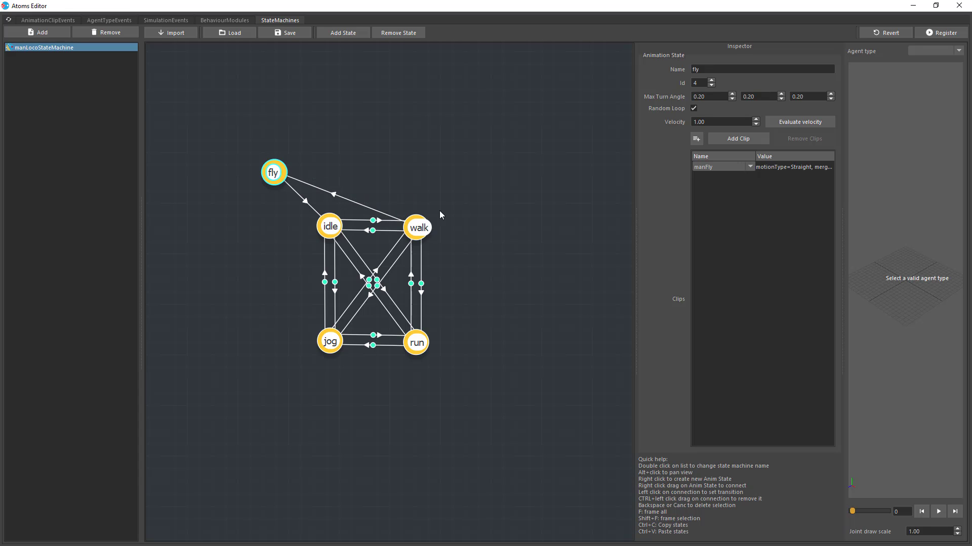
Review the flyToIdle and walkToFly connections and the idle and walk states, and close the Atoms Editor
{"action": "left_click", "coordinate": [308, 205]}
{"action": "left_click", "coordinate": [338, 200]}
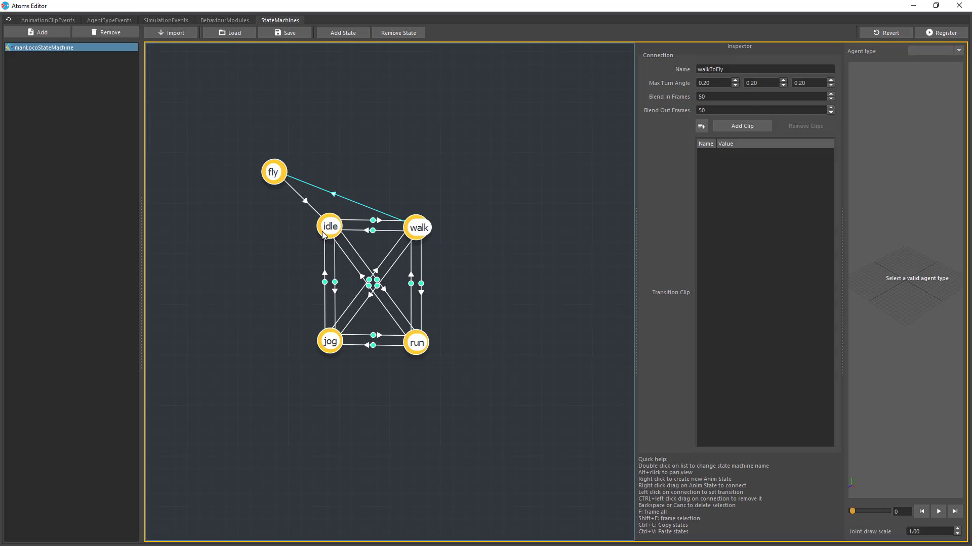
{"action": "left_click", "coordinate": [324, 231]}
{"action": "left_click", "coordinate": [413, 229]}
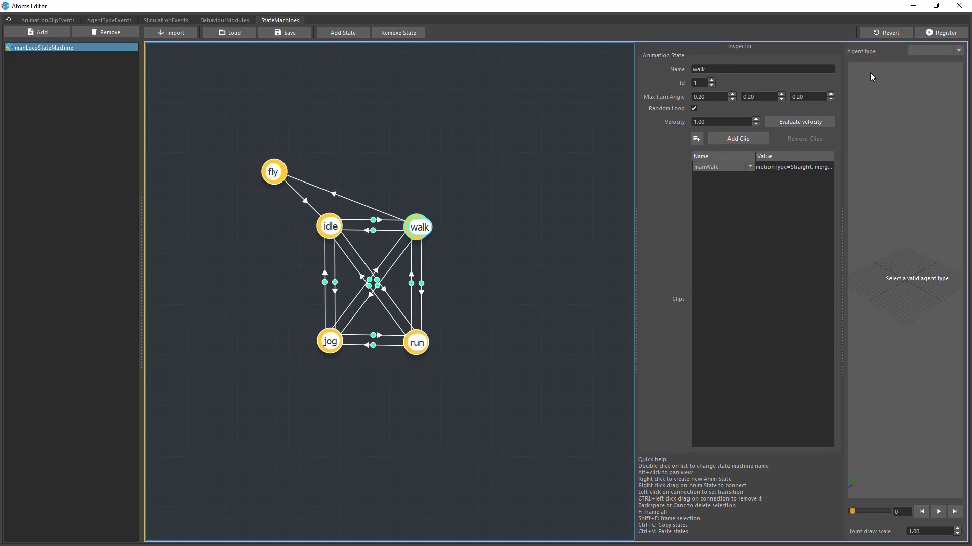
{"action": "left_click", "coordinate": [959, 6]}
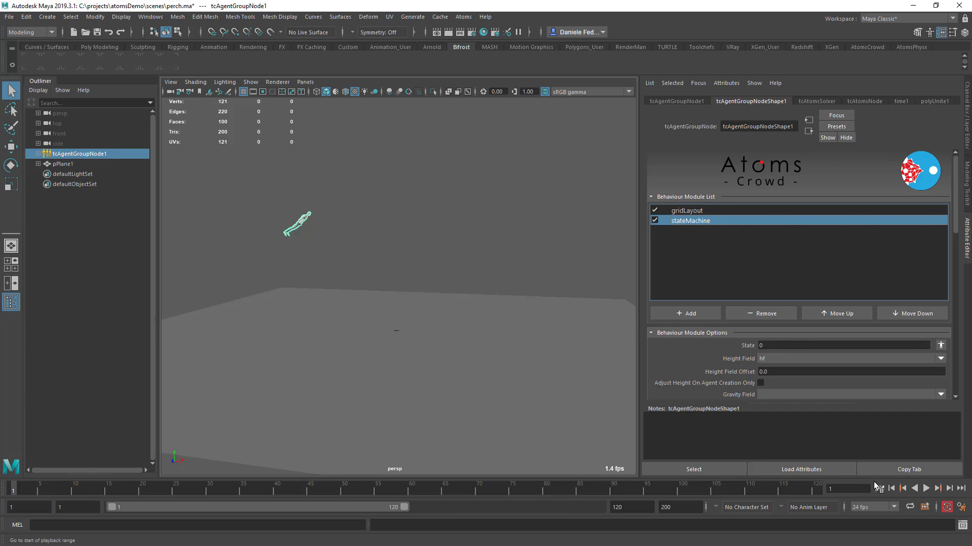
Set the stateMachine module's State to 4, and play the simulation to check the flying agent
{"action": "left_click", "coordinate": [775, 346]}
{"action": "type", "text": "4"}
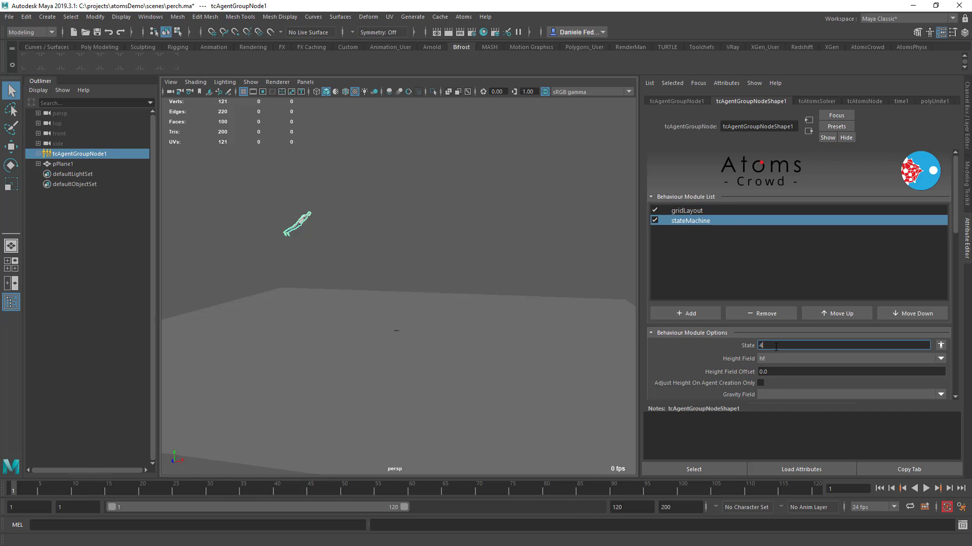
{"action": "left_click", "coordinate": [926, 489]}
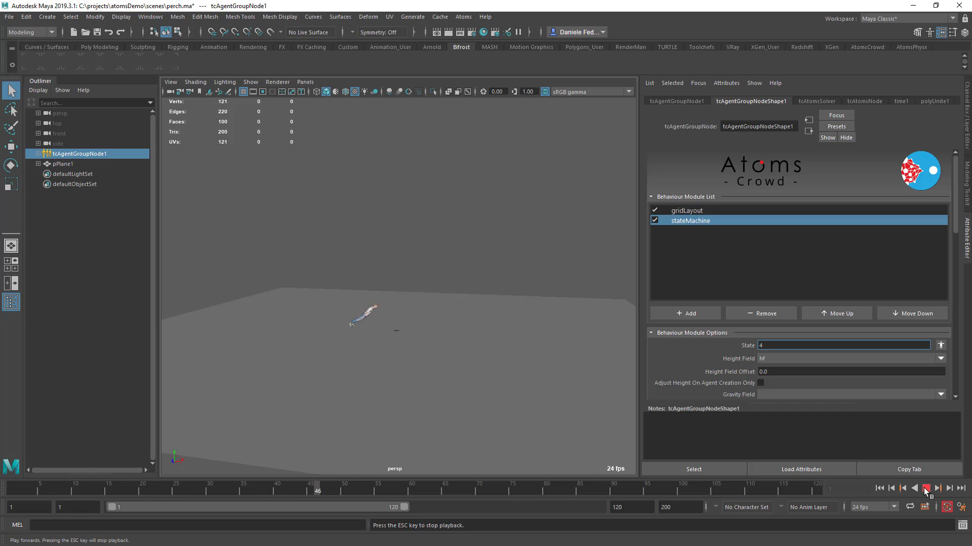
{"action": "left_click", "coordinate": [926, 489]}
{"action": "left_click", "coordinate": [879, 488]}
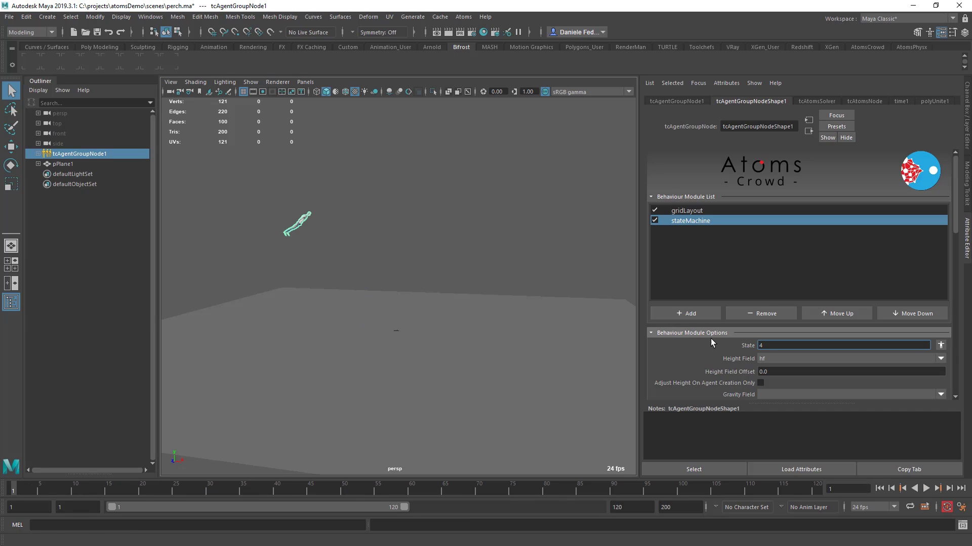
Add a pointFinder behaviour module to the agent group and set its height field to hf
{"action": "left_click", "coordinate": [697, 314]}
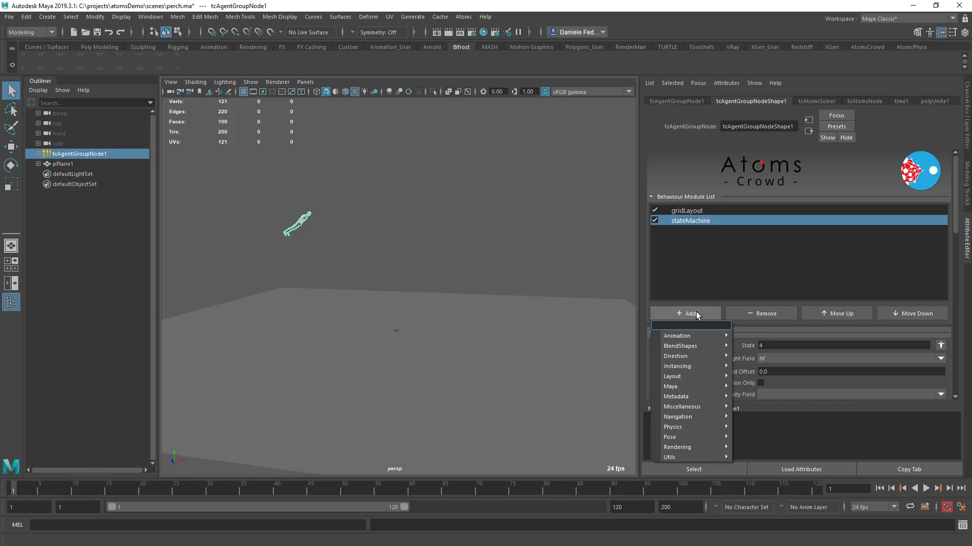
{"action": "type", "text": "pointFinder"}
{"action": "key", "text": "Return"}
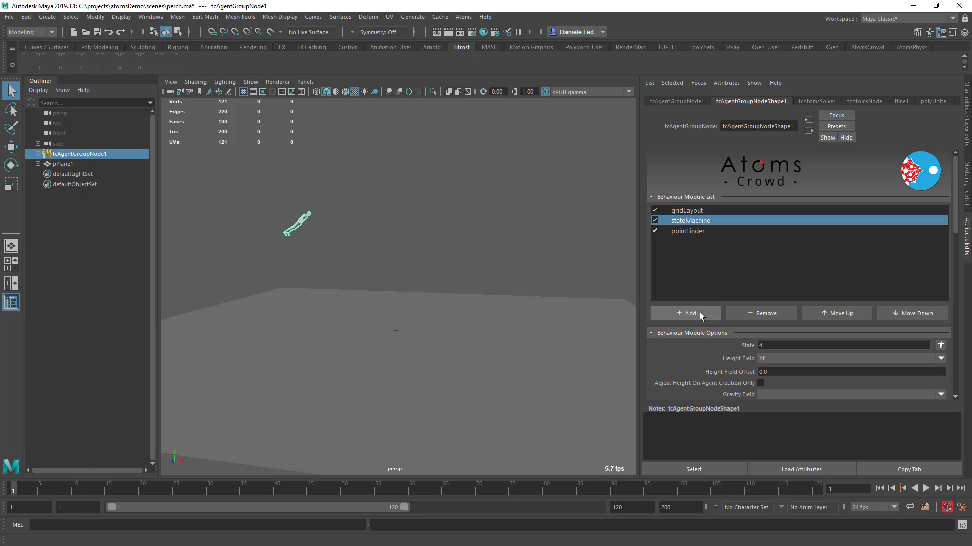
{"action": "left_click", "coordinate": [685, 230]}
{"action": "scroll", "coordinate": [675, 353], "scroll_direction": "down", "scroll_amount": 2}
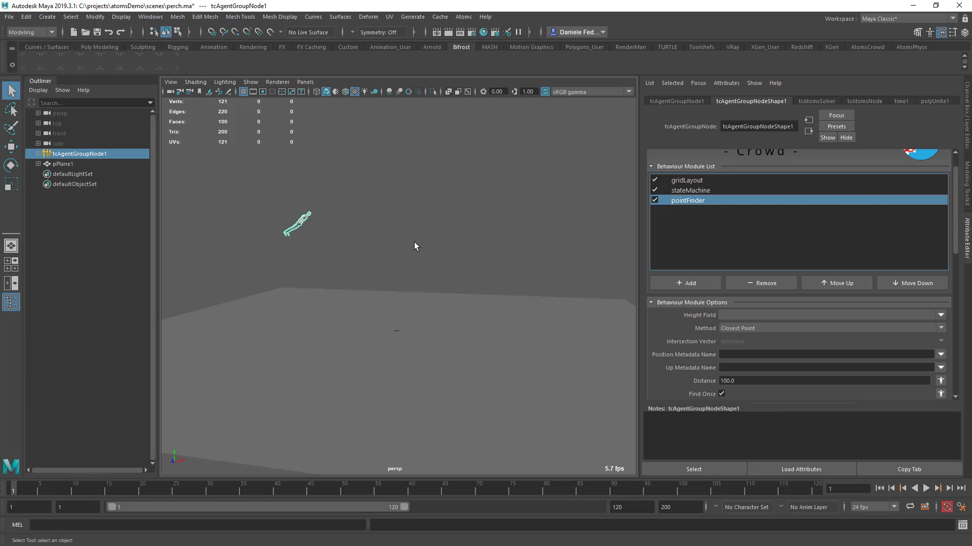
{"action": "left_click", "coordinate": [755, 315]}
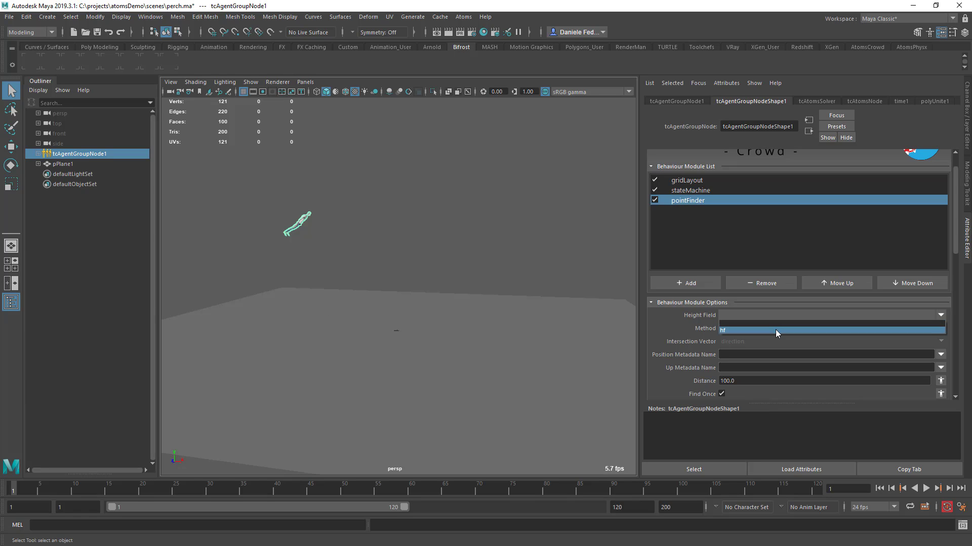
{"action": "left_click", "coordinate": [775, 329]}
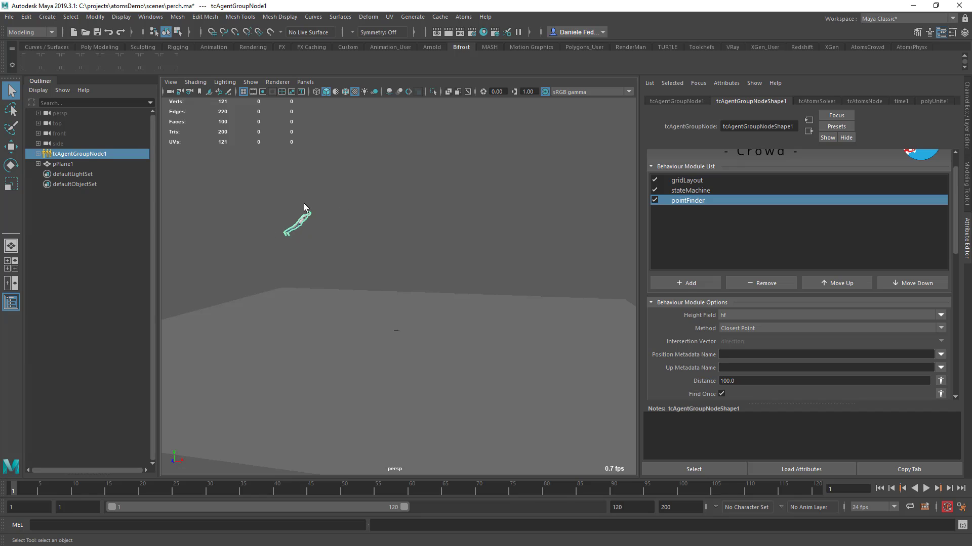
Set the pointFinder distance to 500 and its position metadata name to targetPos, and enable Debug
{"action": "scroll", "coordinate": [656, 354], "scroll_direction": "down", "scroll_amount": 2}
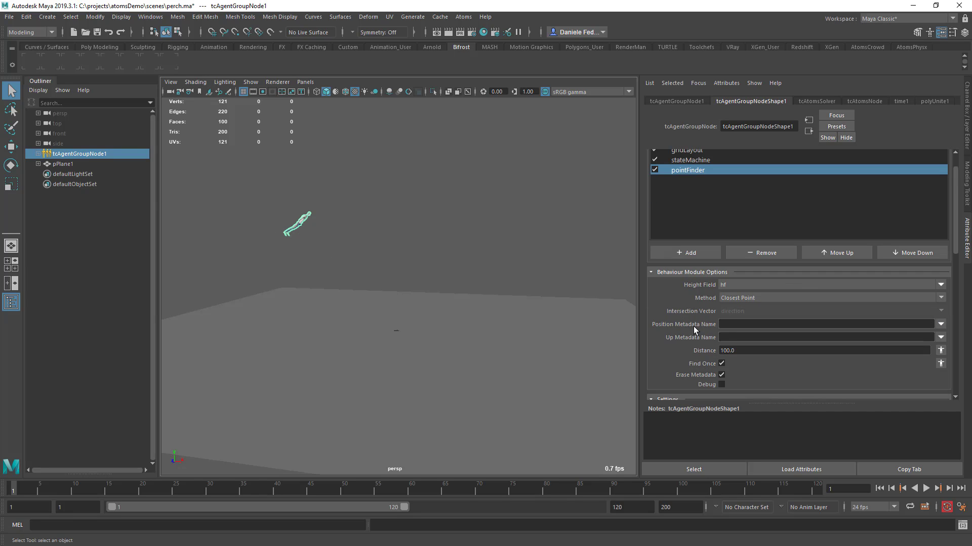
{"action": "double_click", "coordinate": [732, 350]}
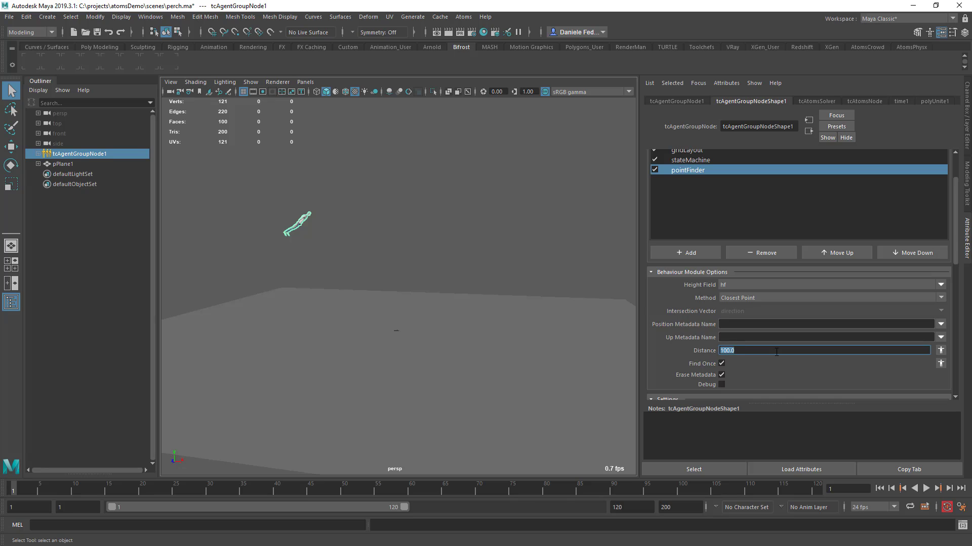
{"action": "type", "text": "500"}
{"action": "left_click", "coordinate": [739, 325]}
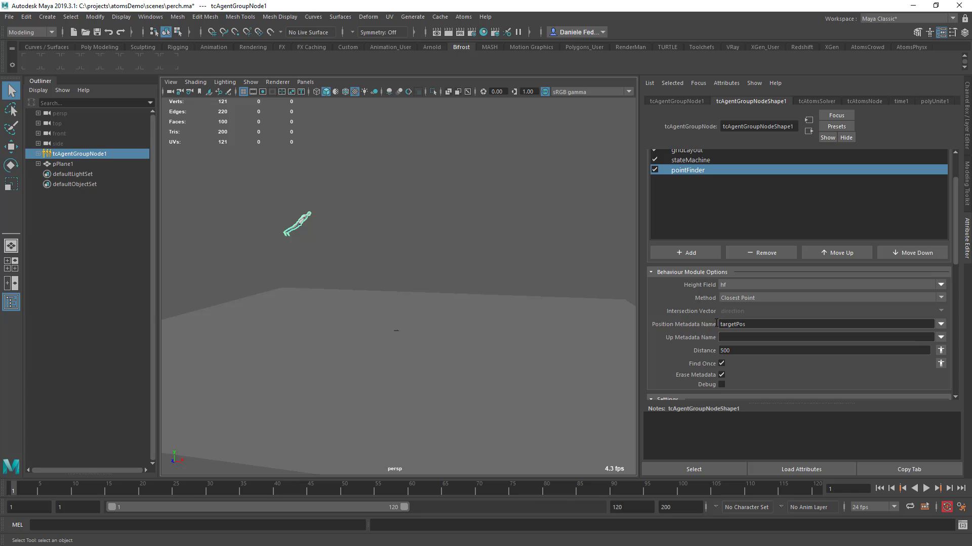
{"action": "scroll", "coordinate": [678, 314], "scroll_direction": "down", "scroll_amount": 2}
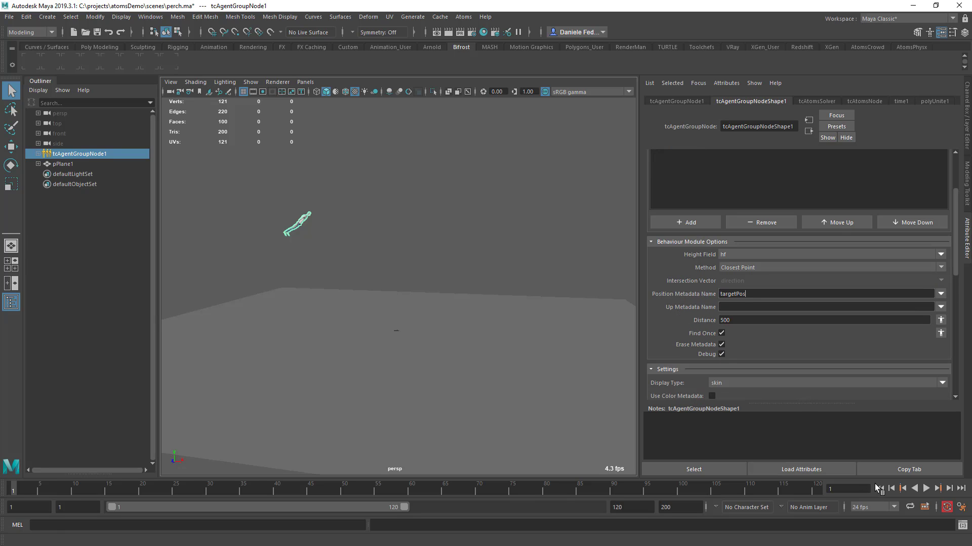
Play the simulation several times from the first frame to examine the debug line to the target point
{"action": "left_click", "coordinate": [926, 489]}
{"action": "left_click", "coordinate": [926, 490]}
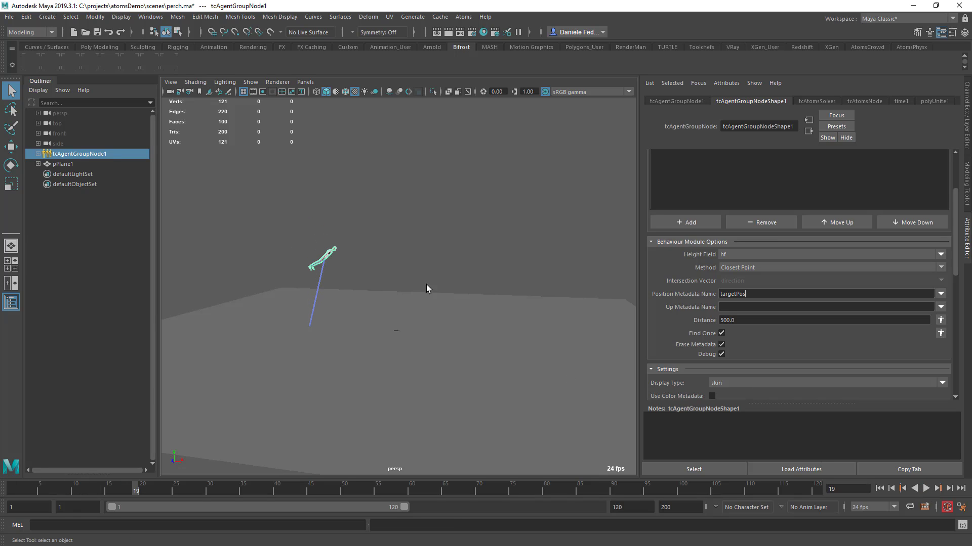
{"action": "left_click", "coordinate": [878, 489]}
{"action": "left_click", "coordinate": [907, 490]}
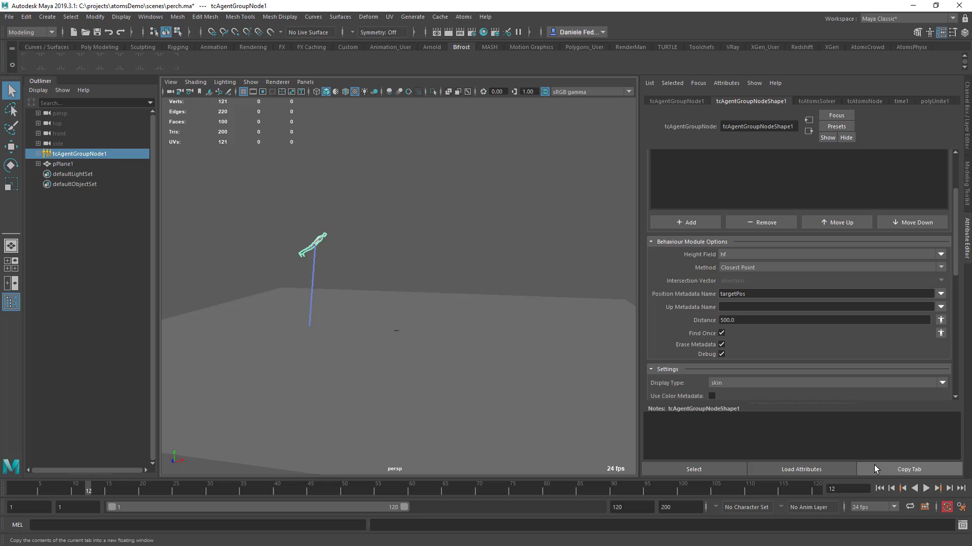
{"action": "left_click", "coordinate": [927, 490]}
{"action": "left_click", "coordinate": [927, 490]}
{"action": "left_click", "coordinate": [879, 488]}
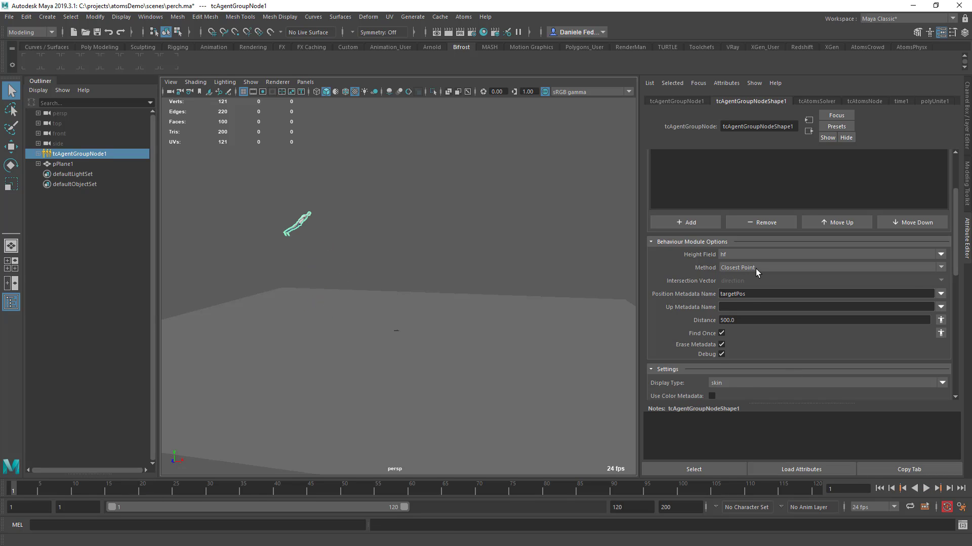
Try the simulation with Find Once disabled, and enable Find Once again
{"action": "left_click", "coordinate": [721, 335]}
{"action": "left_click", "coordinate": [927, 489]}
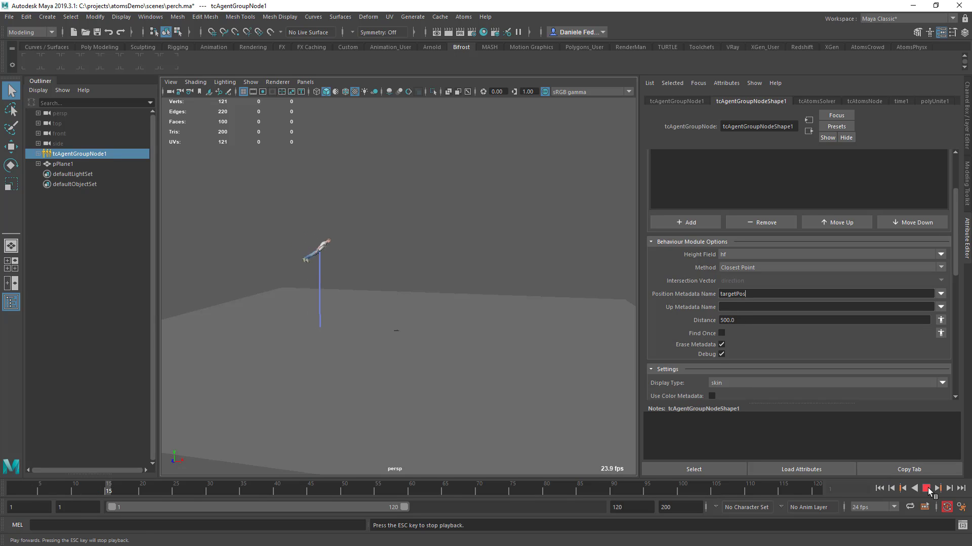
{"action": "left_click", "coordinate": [926, 489]}
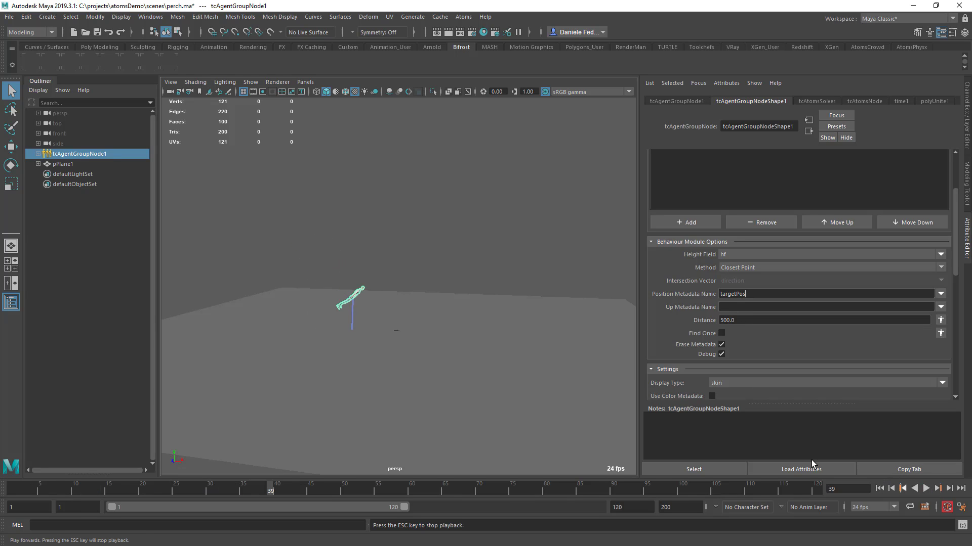
{"action": "left_click", "coordinate": [880, 489]}
{"action": "left_click", "coordinate": [722, 334]}
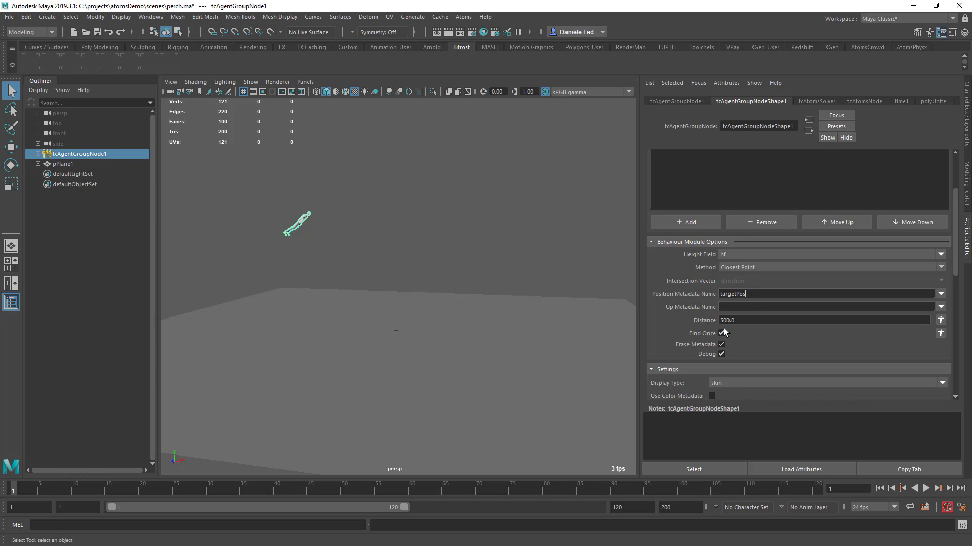
Set the pointFinder's up metadata name to targetUp, and play the simulation to check the target point
{"action": "double_click", "coordinate": [751, 292]}
{"action": "left_click", "coordinate": [750, 293]}
{"action": "double_click", "coordinate": [747, 292]}
{"action": "key", "text": "ctrl+c"}
{"action": "left_click", "coordinate": [750, 307]}
{"action": "key", "text": "ctrl+v"}
{"action": "key", "text": "BackSpace"}
{"action": "type", "text": "p"}
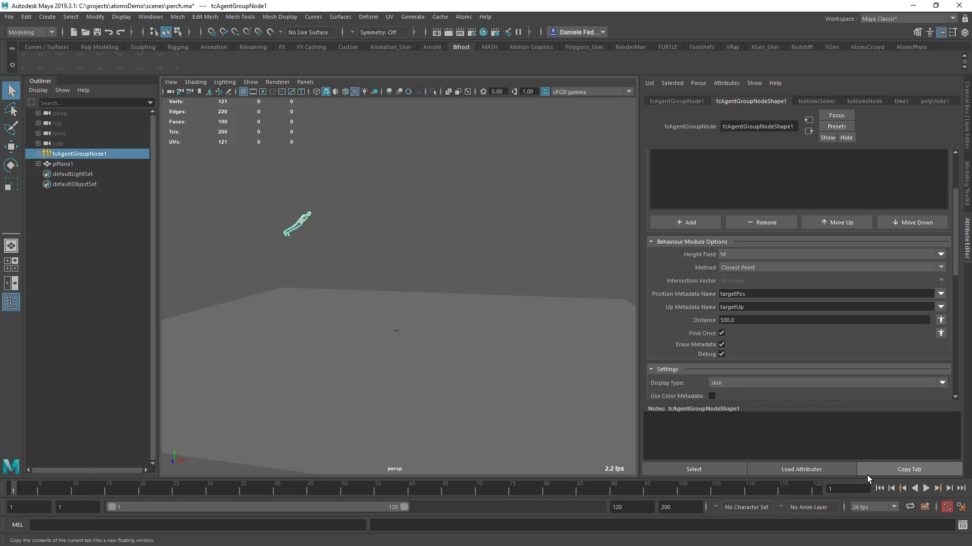
{"action": "left_click", "coordinate": [925, 492]}
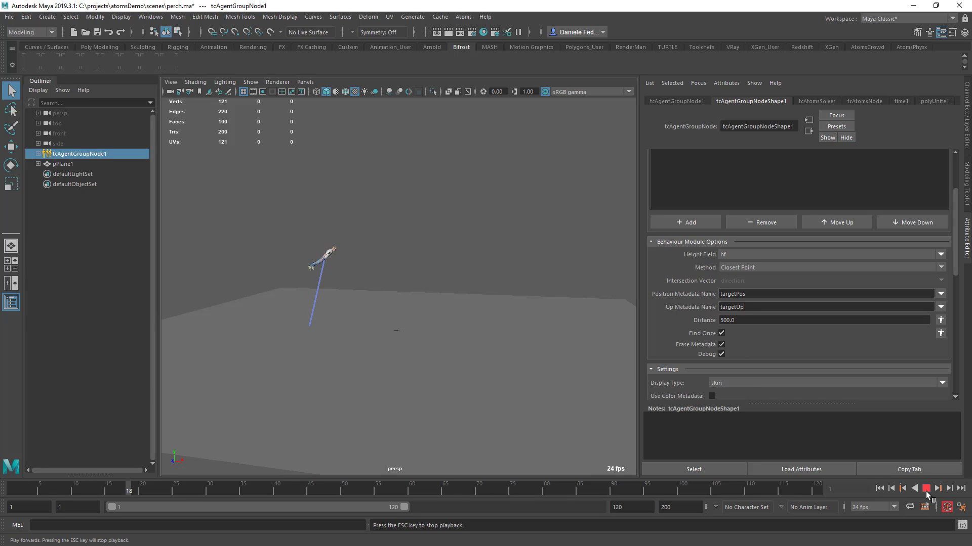
{"action": "left_click", "coordinate": [925, 492]}
{"action": "left_click", "coordinate": [879, 491]}
Switch the pointFinder method to Intersection, and play the simulation to check where its debug line hits the ground
{"action": "left_click", "coordinate": [743, 268]}
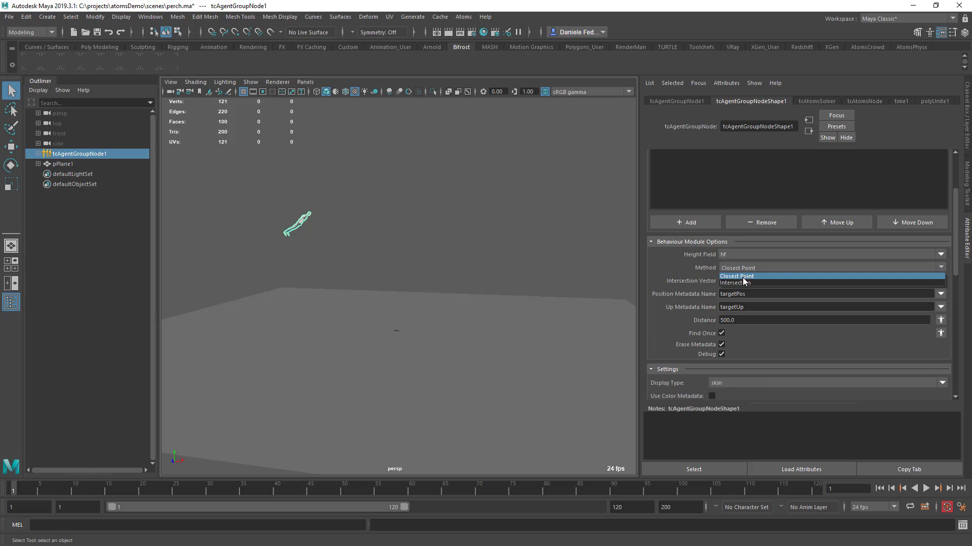
{"action": "left_click", "coordinate": [741, 281]}
{"action": "left_click", "coordinate": [740, 281]}
{"action": "left_click", "coordinate": [729, 283]}
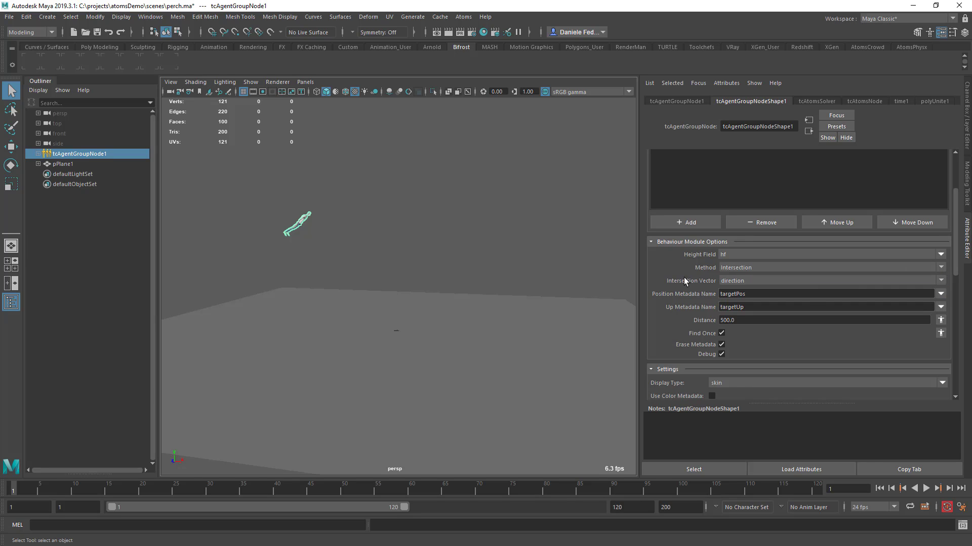
{"action": "left_click", "coordinate": [925, 489]}
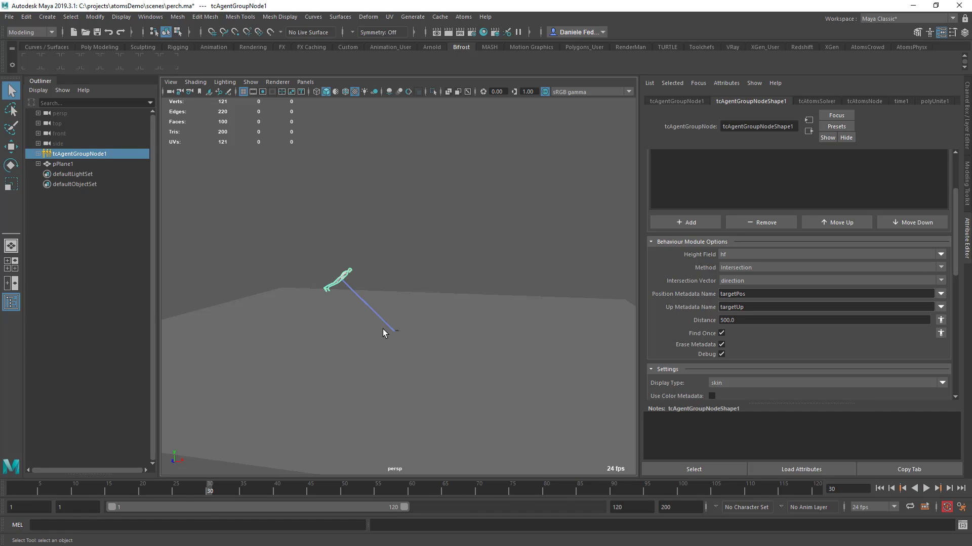
{"action": "left_click", "coordinate": [880, 489]}
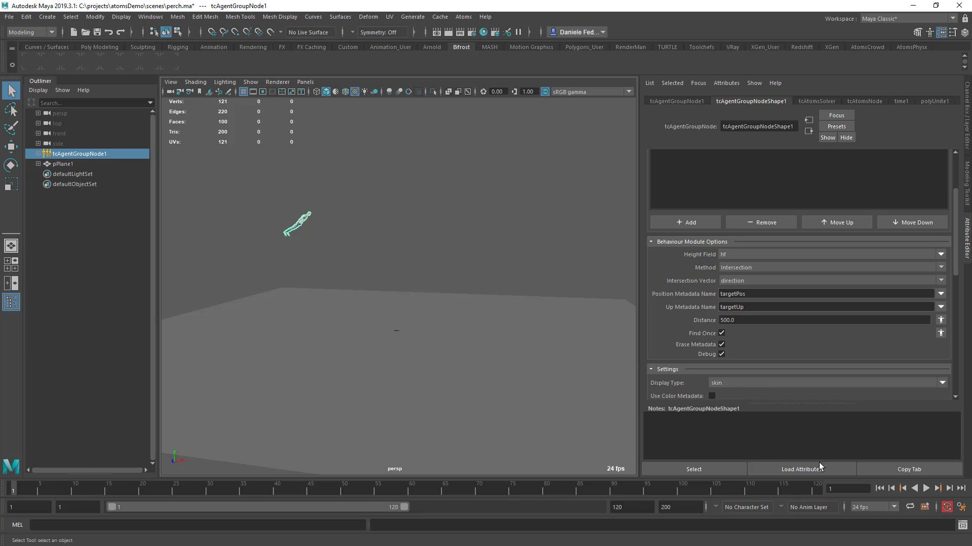
Play the simulation twice from the first frame to examine the pointFinder's debug line to the ground target, and rewind it
{"action": "left_click", "coordinate": [925, 489]}
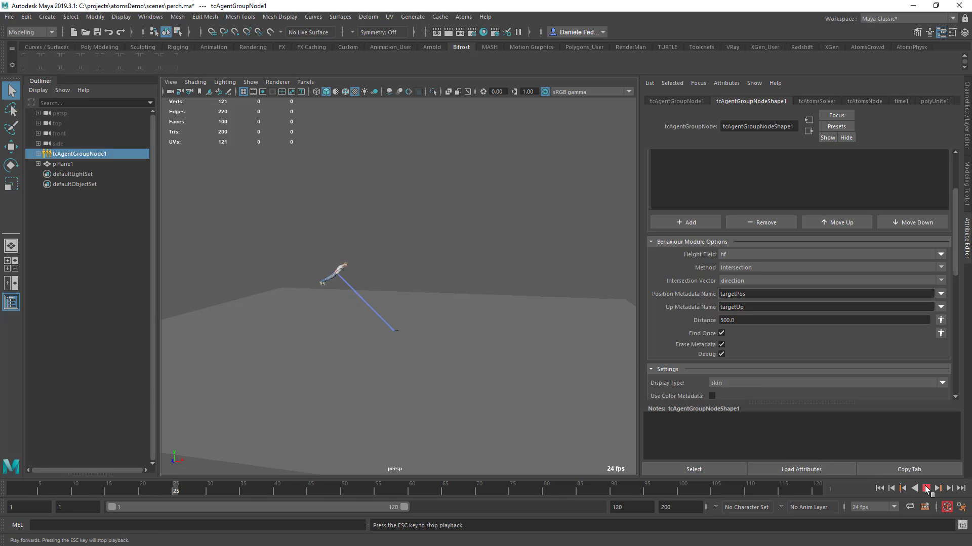
{"action": "left_click", "coordinate": [926, 489]}
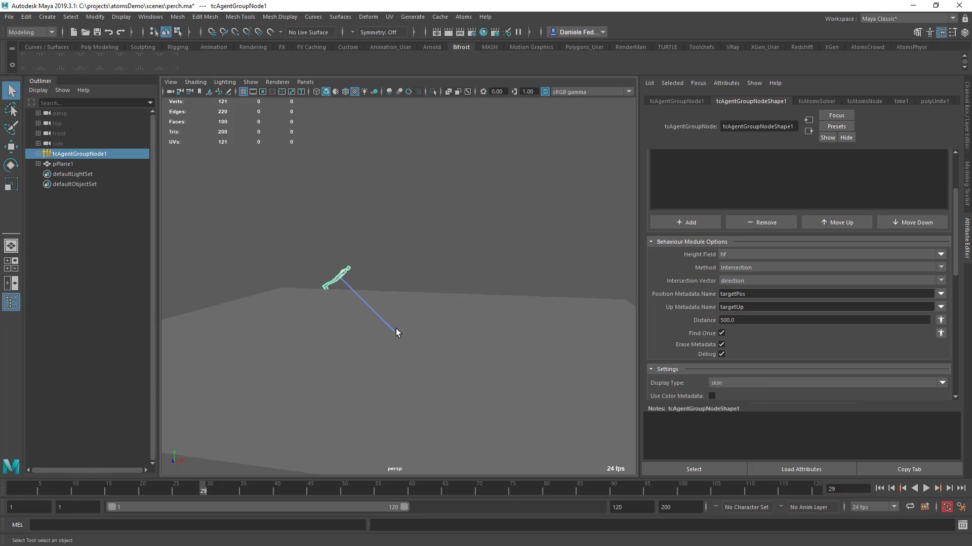
{"action": "left_click", "coordinate": [881, 489]}
{"action": "left_click", "coordinate": [926, 489]}
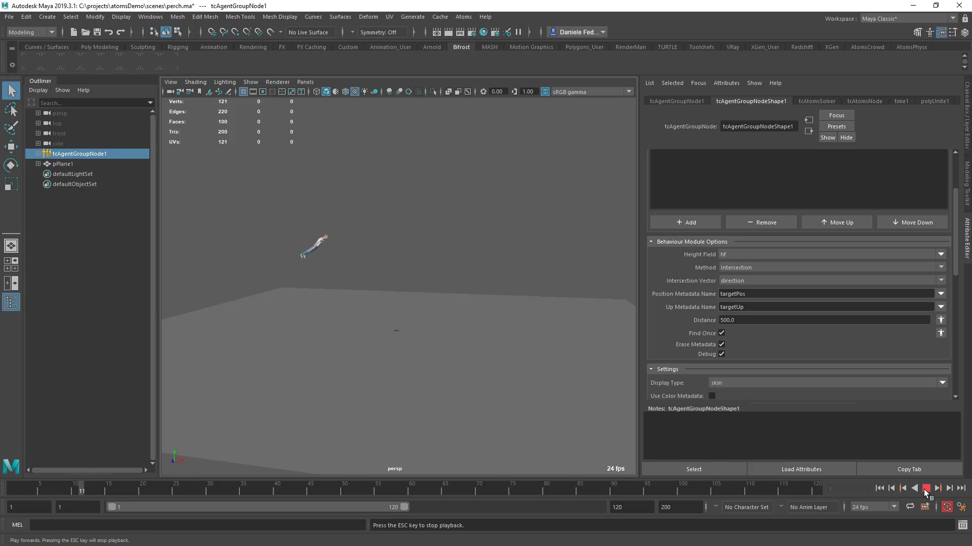
{"action": "left_click", "coordinate": [926, 488]}
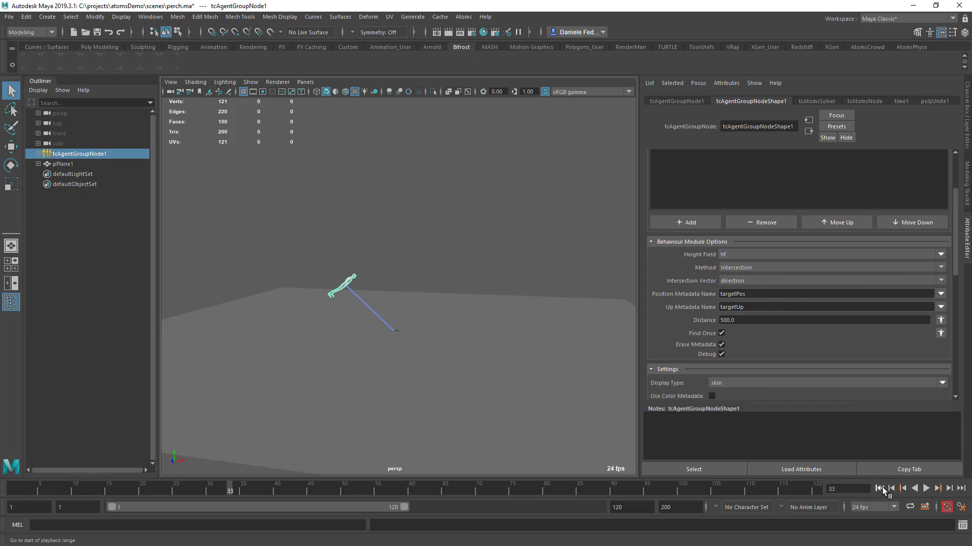
{"action": "left_click", "coordinate": [879, 488]}
Add a perch module to the agent group's behaviour modules and open its options
{"action": "scroll", "coordinate": [714, 304], "scroll_direction": "up", "scroll_amount": 3}
{"action": "left_click", "coordinate": [700, 283]}
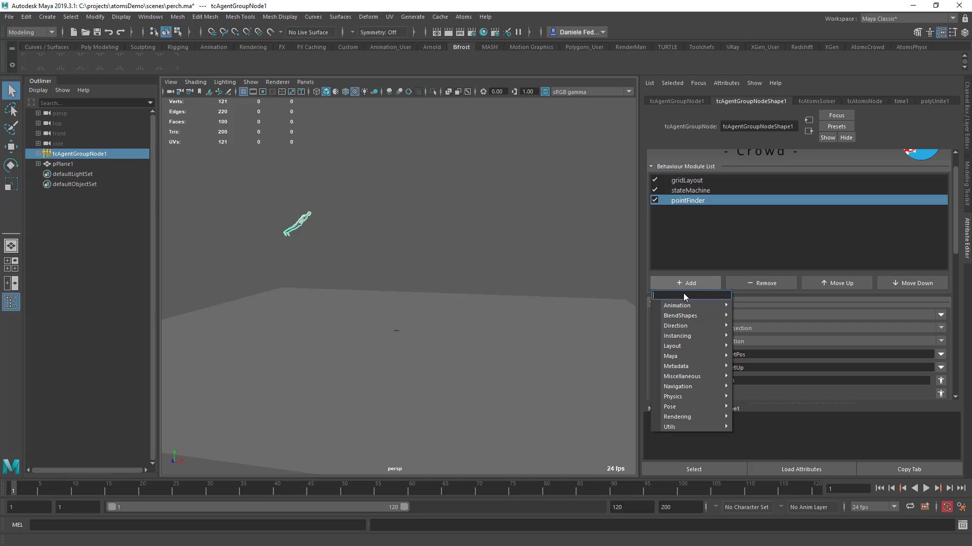
{"action": "type", "text": "perch"}
{"action": "key", "text": "Return"}
{"action": "left_click", "coordinate": [691, 216]}
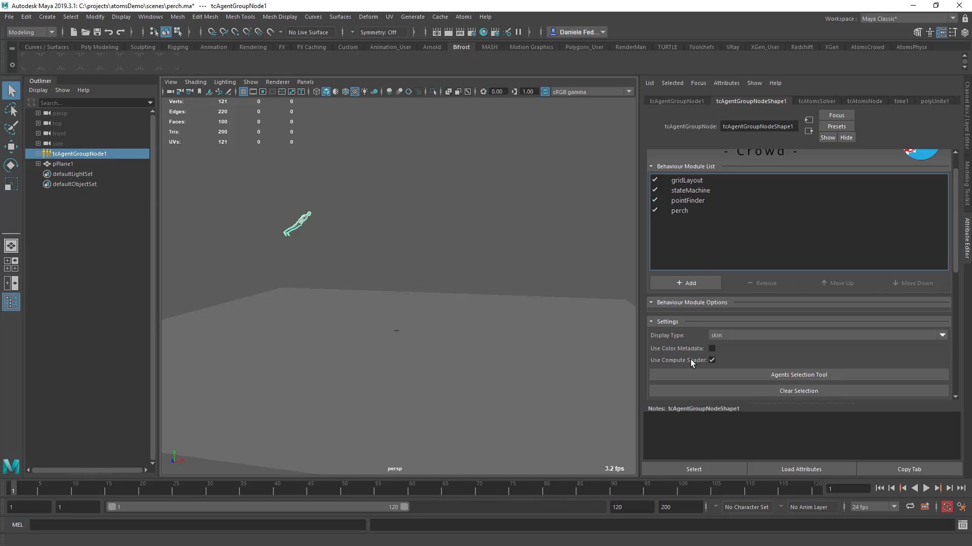
{"action": "left_click", "coordinate": [690, 213]}
{"action": "scroll", "coordinate": [688, 336], "scroll_direction": "down", "scroll_amount": 2}
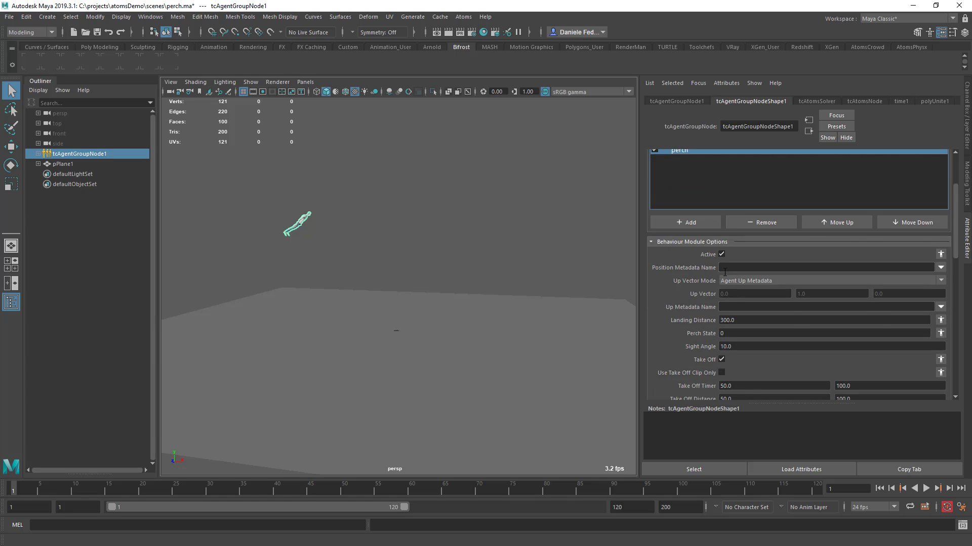
Set the perch module's position metadata name to targetPos, matching the pointFinder, and its up metadata name to targetUp
{"action": "scroll", "coordinate": [724, 272], "scroll_direction": "up", "scroll_amount": 1}
{"action": "left_click", "coordinate": [688, 170]}
{"action": "double_click", "coordinate": [739, 324]}
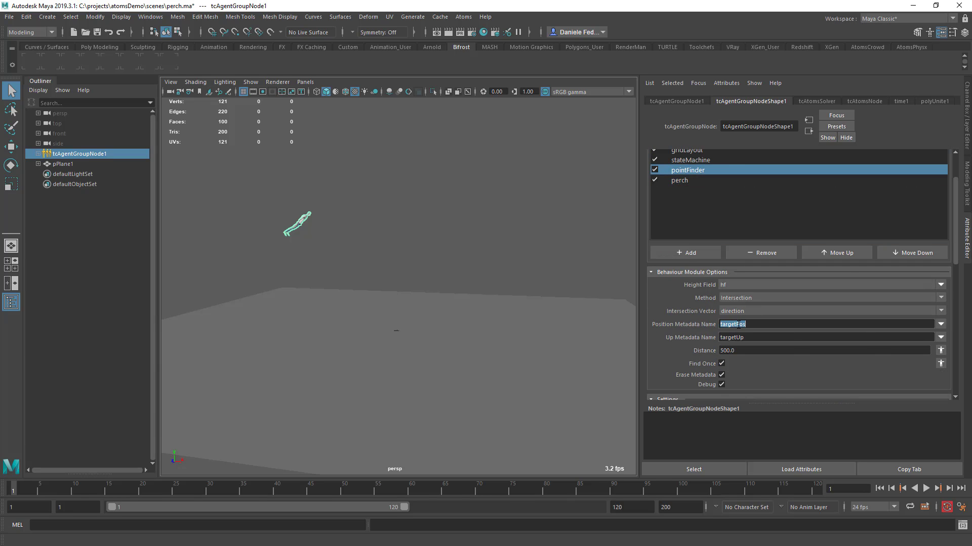
{"action": "left_click", "coordinate": [684, 181]}
{"action": "type", "text": "targetPos"}
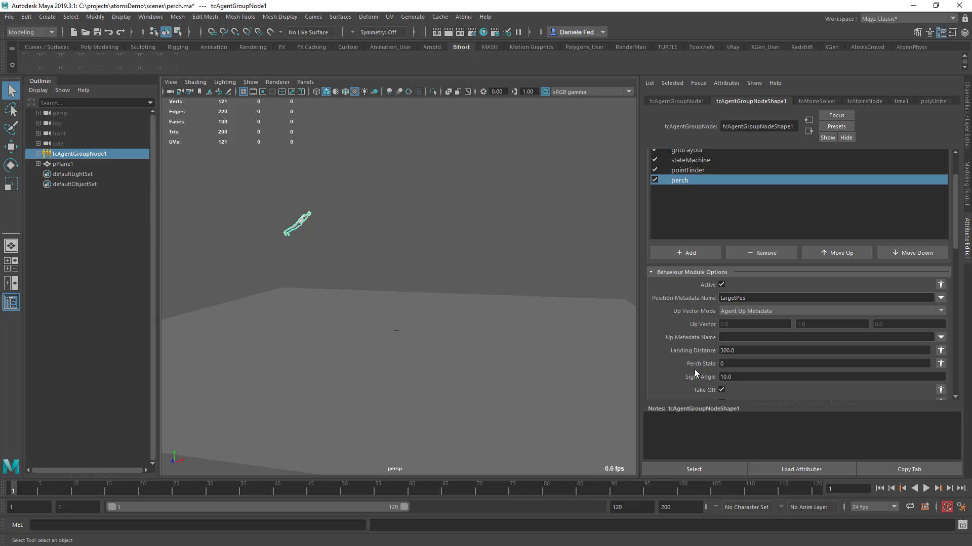
{"action": "left_click", "coordinate": [729, 338]}
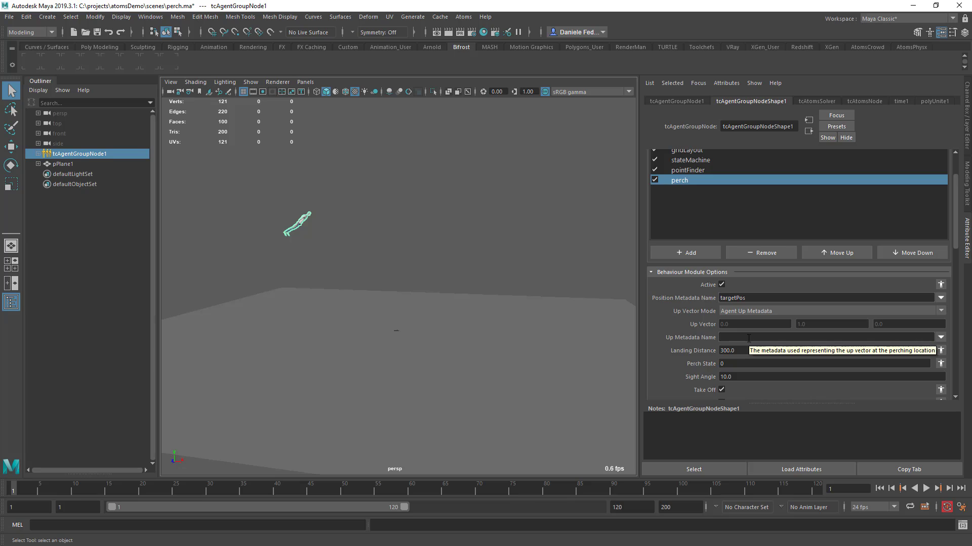
{"action": "type", "text": "targetUp"}
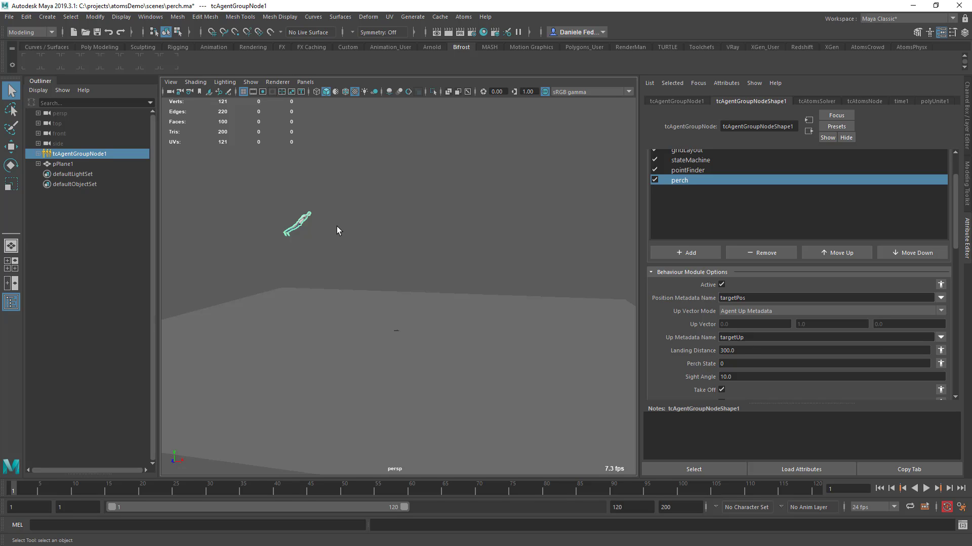
Switch the perch module's up vector mode to User Value and clear its up metadata name
{"action": "left_click", "coordinate": [807, 312]}
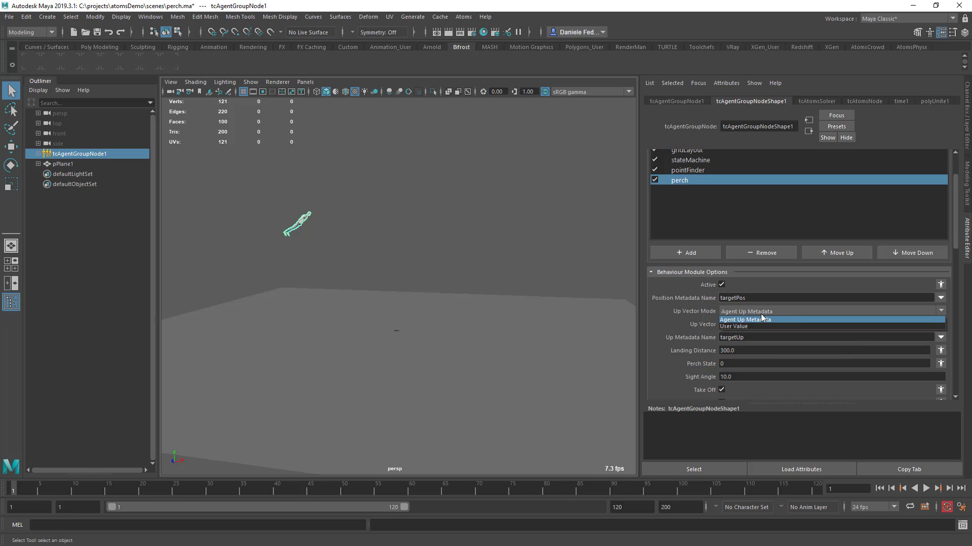
{"action": "left_click", "coordinate": [764, 324]}
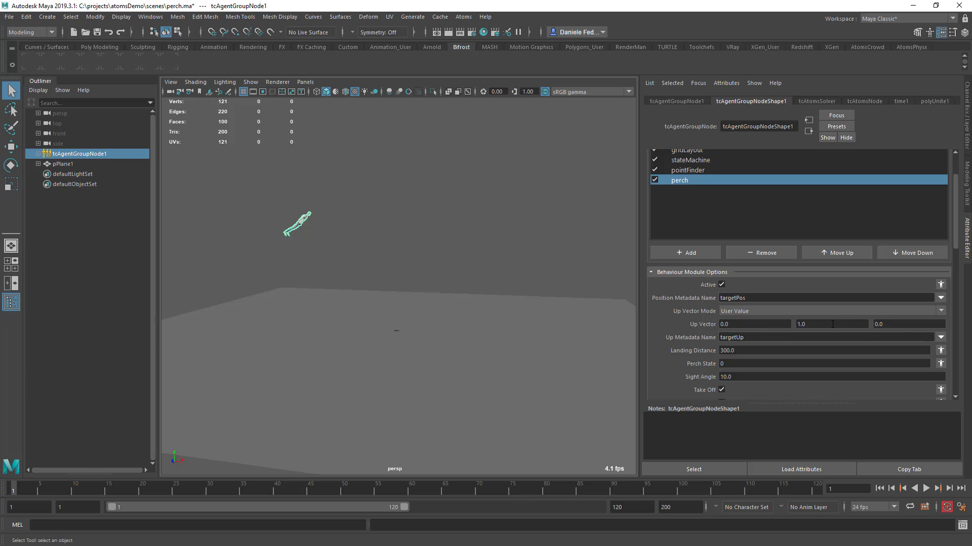
{"action": "key", "text": "Return"}
{"action": "key", "text": "BackSpace"}
Set the perch module's landing distance to 350 and disable Take Off
{"action": "left_click", "coordinate": [739, 349]}
{"action": "type", "text": "350"}
{"action": "scroll", "coordinate": [690, 331], "scroll_direction": "down", "scroll_amount": 2}
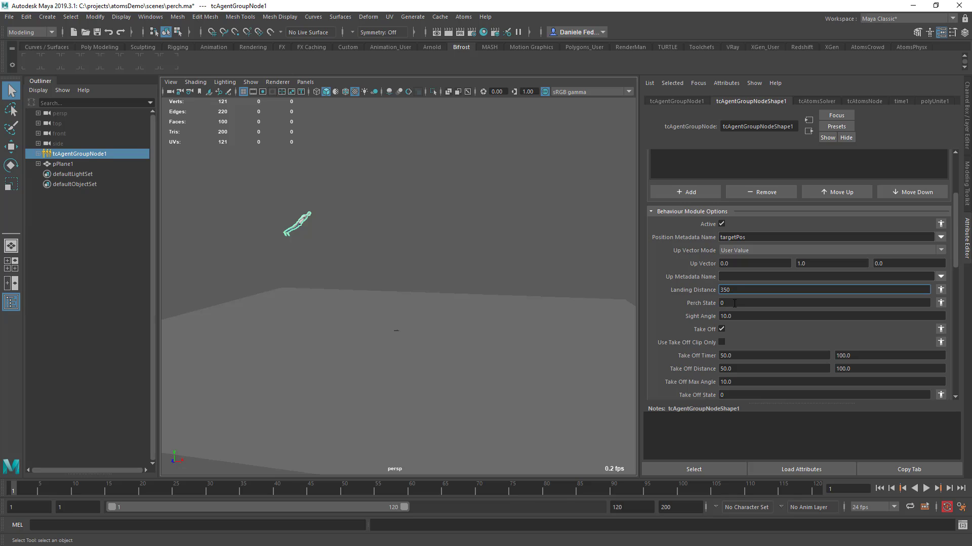
{"action": "left_click", "coordinate": [722, 330]}
Play the simulation and stop it around frame 25 to check the agent's angle towards the target point
{"action": "left_click", "coordinate": [750, 317]}
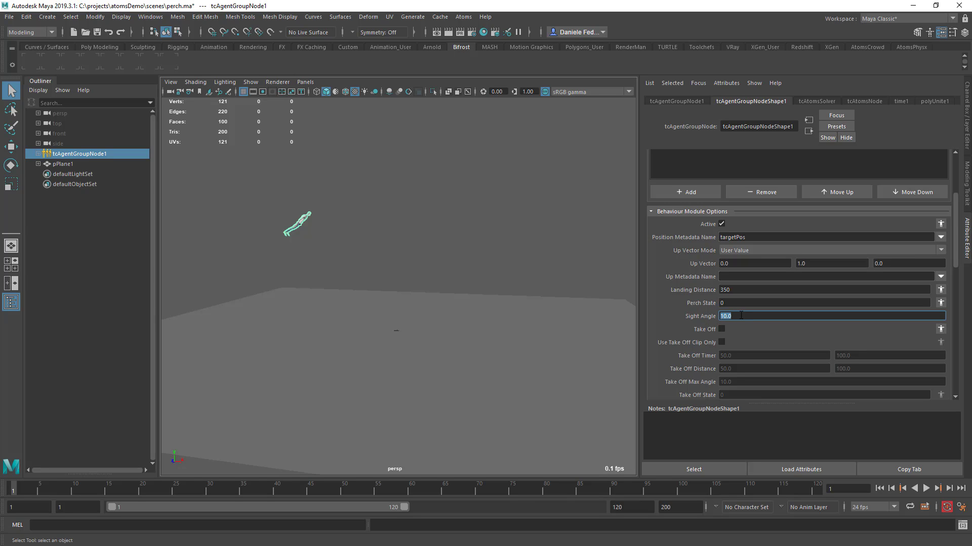
{"action": "left_click", "coordinate": [926, 489]}
{"action": "left_click", "coordinate": [926, 488]}
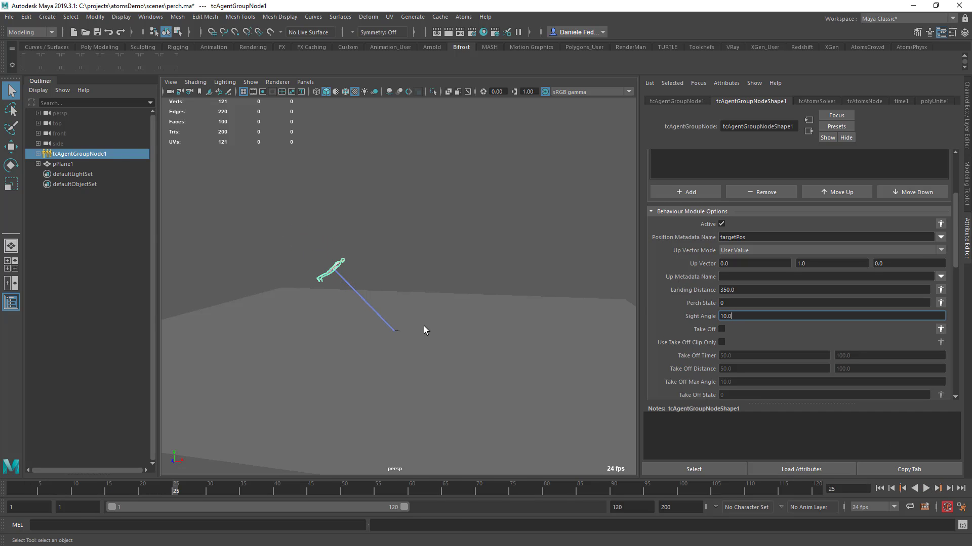
Enable Draw Metadata for the agent group and add the direction metadata to the drawn list
{"action": "scroll", "coordinate": [691, 302], "scroll_direction": "down", "scroll_amount": 5}
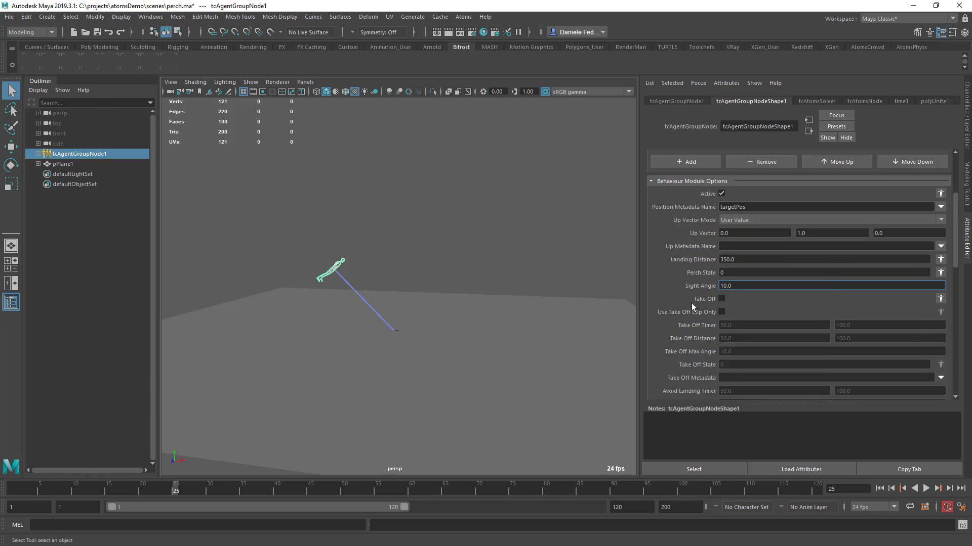
{"action": "left_click", "coordinate": [722, 372]}
{"action": "scroll", "coordinate": [724, 319], "scroll_direction": "down", "scroll_amount": 4}
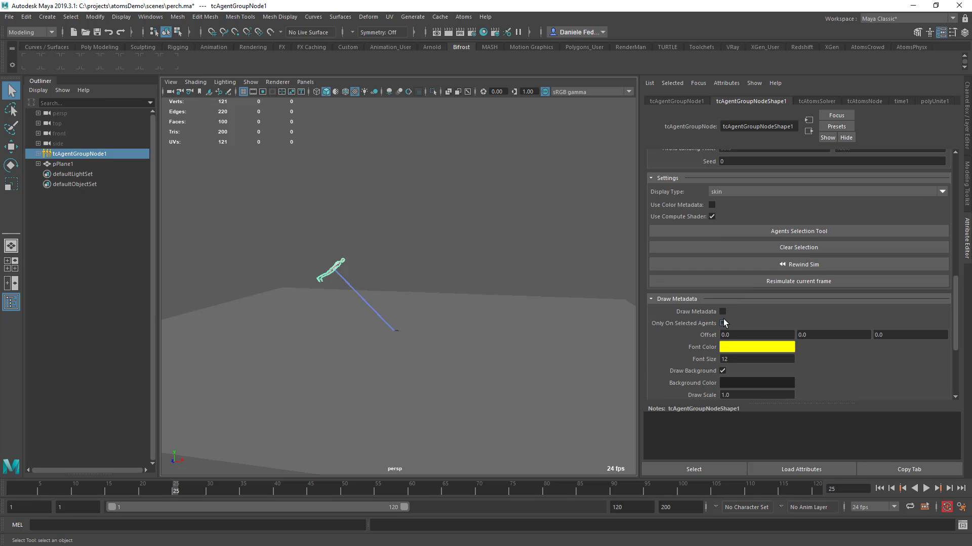
{"action": "left_click", "coordinate": [931, 328]}
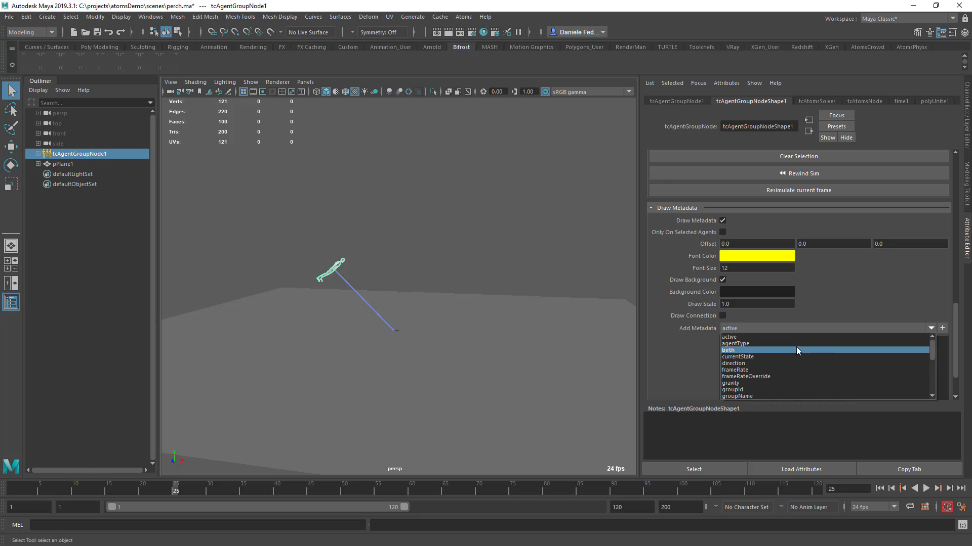
{"action": "left_click", "coordinate": [775, 361]}
{"action": "left_click", "coordinate": [941, 328]}
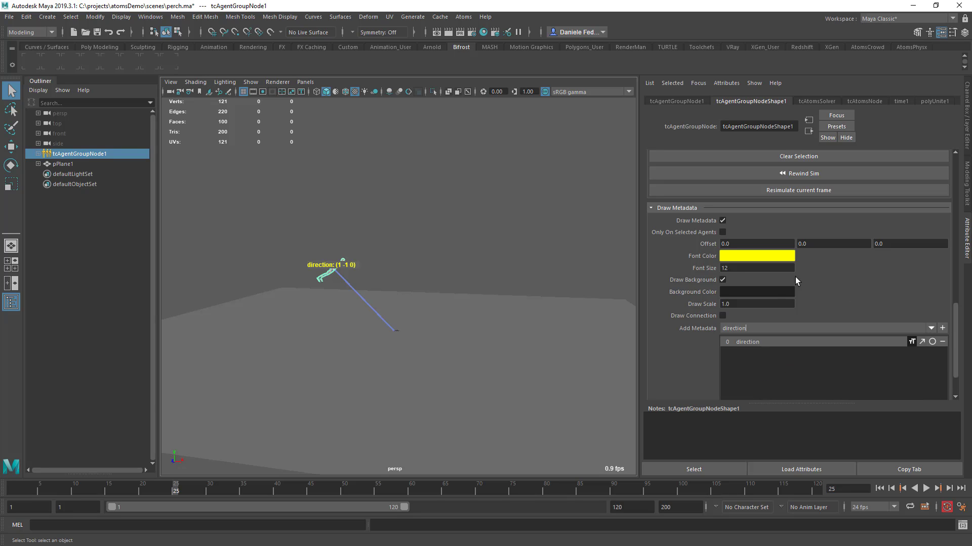
Set the metadata draw scale to 50 and draw the direction metadata as a vector instead of text
{"action": "left_click", "coordinate": [730, 304]}
{"action": "type", "text": "50"}
{"action": "left_click", "coordinate": [913, 343]}
{"action": "scroll", "coordinate": [335, 275], "scroll_direction": "up", "scroll_amount": 5}
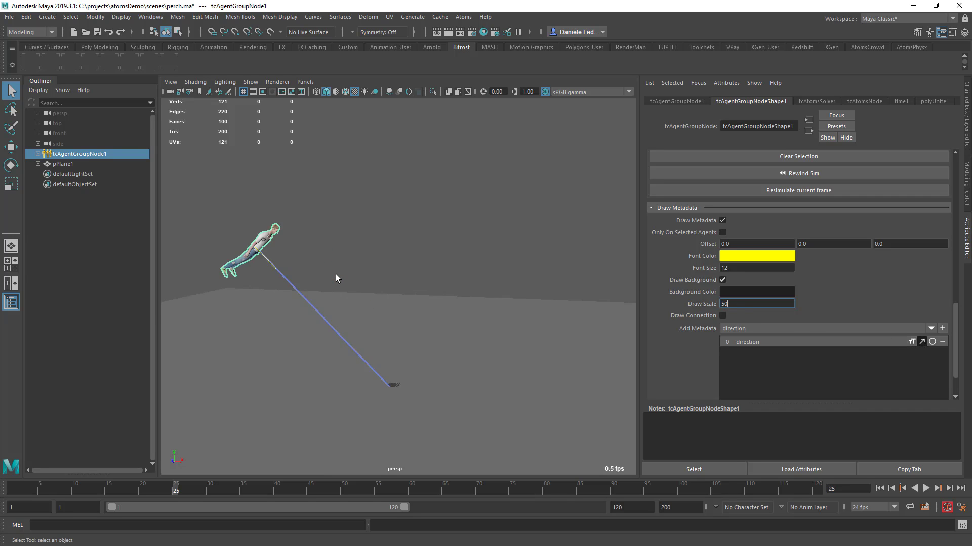
{"action": "scroll", "coordinate": [257, 259], "scroll_direction": "down", "scroll_amount": 4}
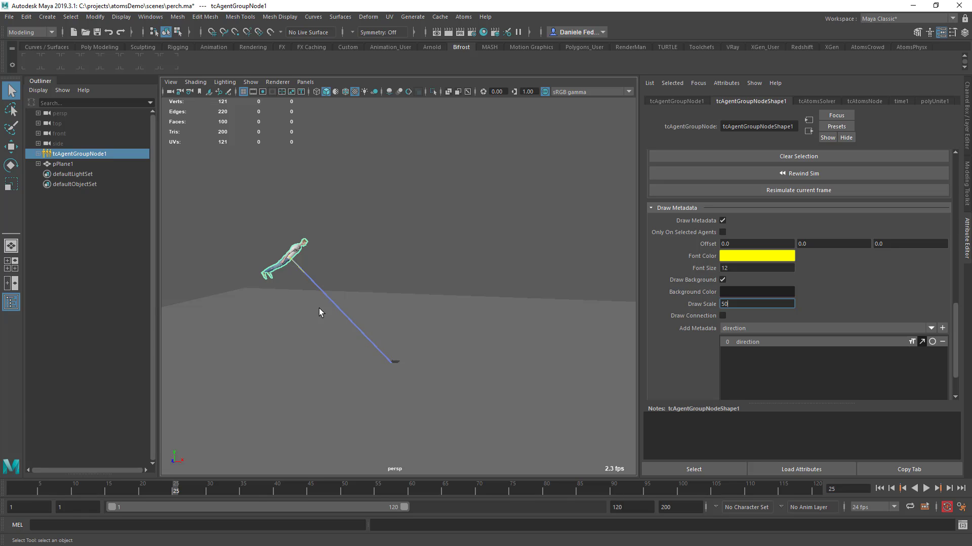
Set the perch module's sight angle to 40
{"action": "scroll", "coordinate": [684, 265], "scroll_direction": "up", "scroll_amount": 5}
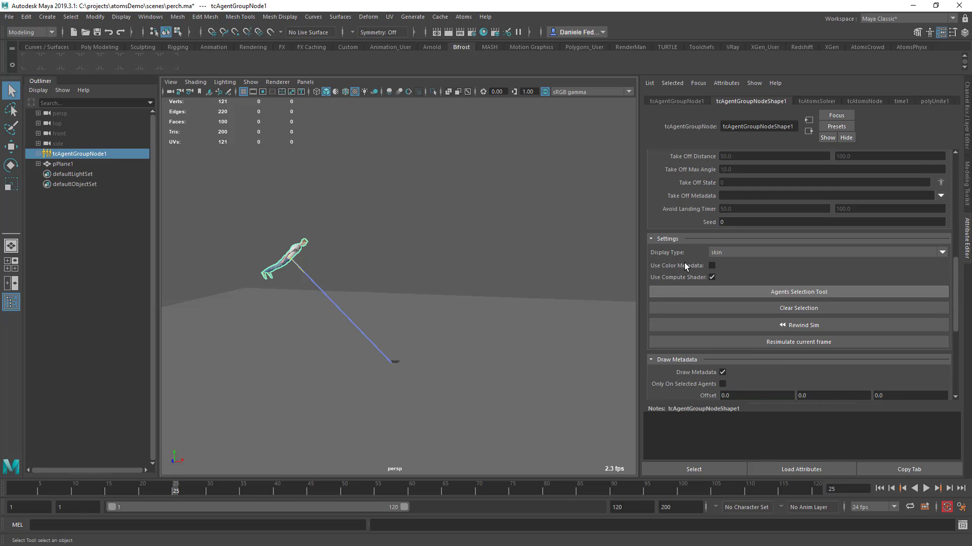
{"action": "scroll", "coordinate": [705, 229], "scroll_direction": "up", "scroll_amount": 4}
{"action": "left_click", "coordinate": [734, 225]}
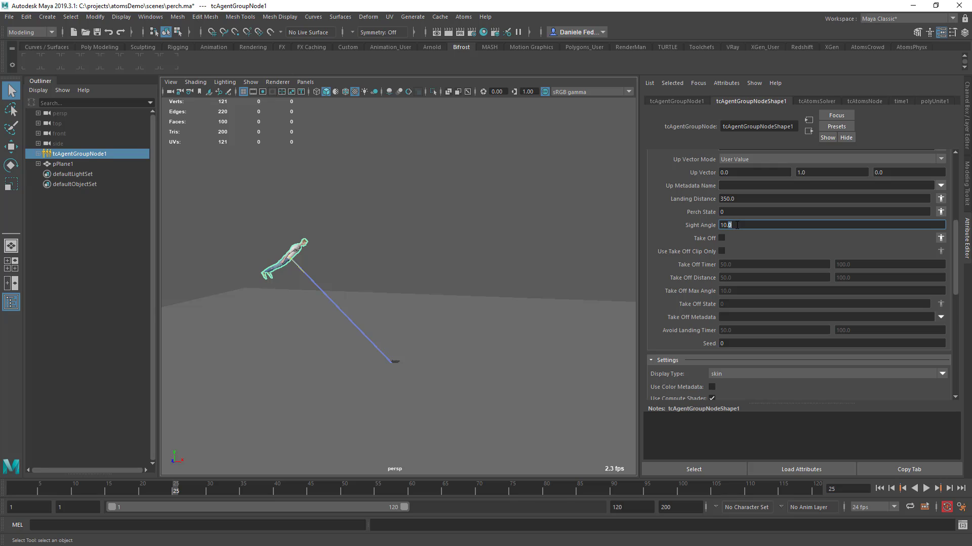
{"action": "double_click", "coordinate": [736, 225]}
{"action": "type", "text": "40"}
Turn off metadata drawing and the pointFinder's Debug option, and return to the perch module's options
{"action": "scroll", "coordinate": [676, 287], "scroll_direction": "down", "scroll_amount": 6}
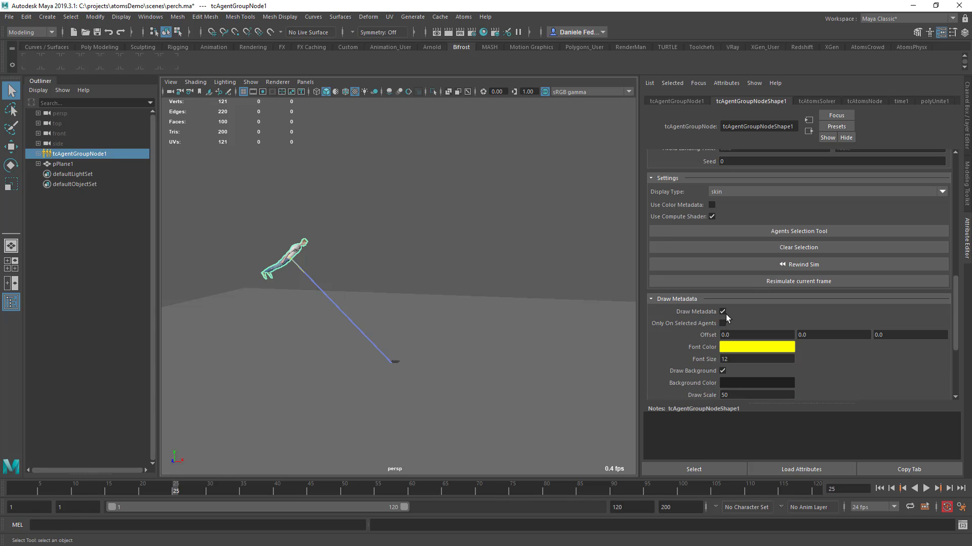
{"action": "scroll", "coordinate": [689, 331], "scroll_direction": "up", "scroll_amount": 8}
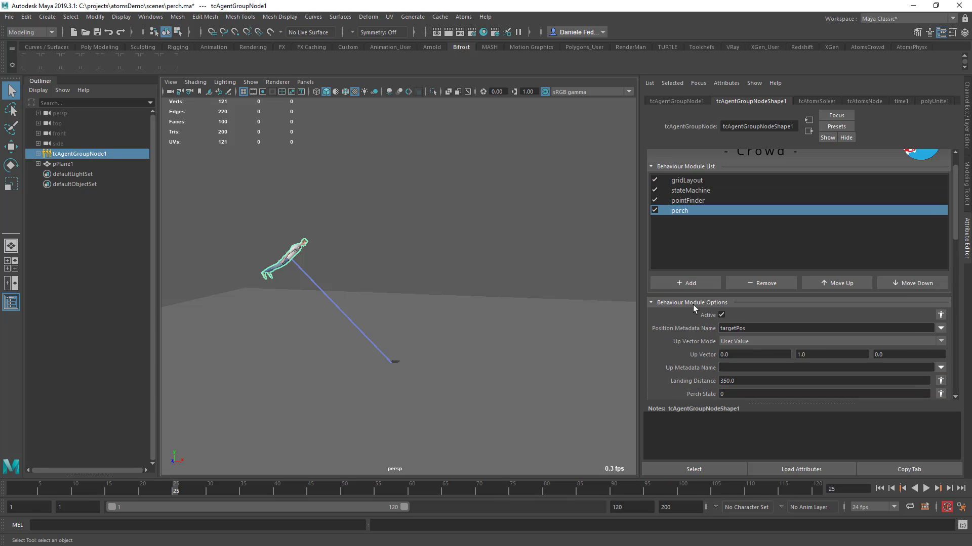
{"action": "left_click", "coordinate": [692, 202]}
{"action": "scroll", "coordinate": [697, 295], "scroll_direction": "down", "scroll_amount": 2}
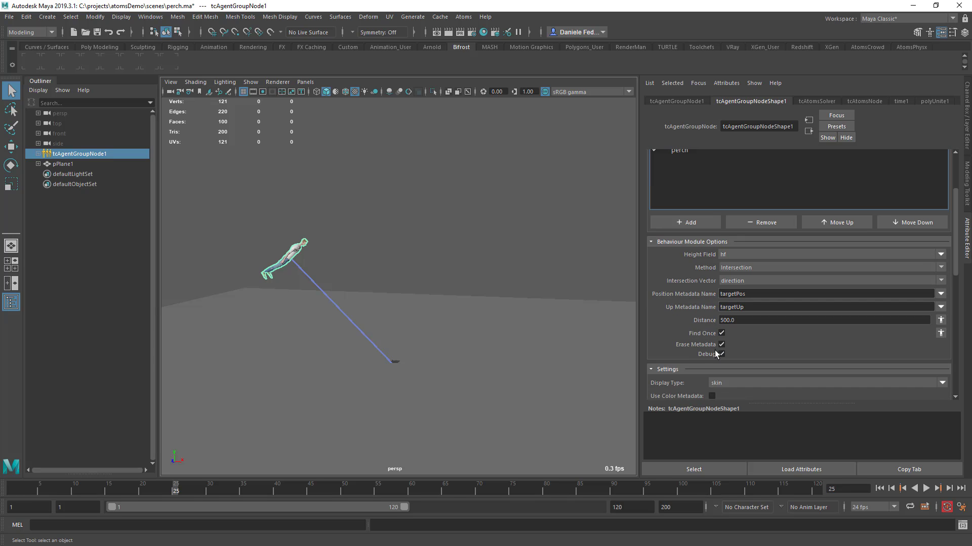
{"action": "left_click", "coordinate": [720, 354]}
{"action": "scroll", "coordinate": [686, 309], "scroll_direction": "up", "scroll_amount": 1}
{"action": "left_click", "coordinate": [685, 180]}
{"action": "scroll", "coordinate": [684, 326], "scroll_direction": "down", "scroll_amount": 1}
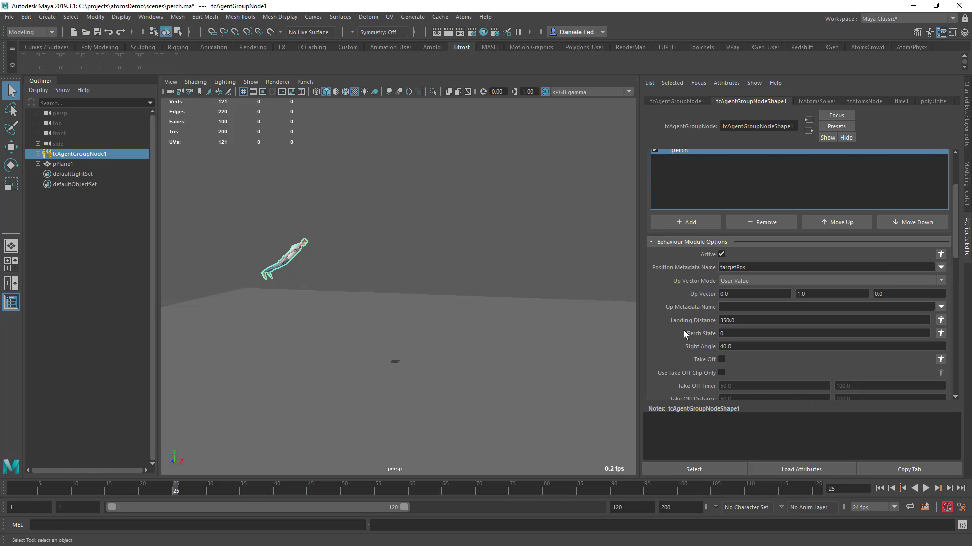
{"action": "scroll", "coordinate": [684, 333], "scroll_direction": "down", "scroll_amount": 2}
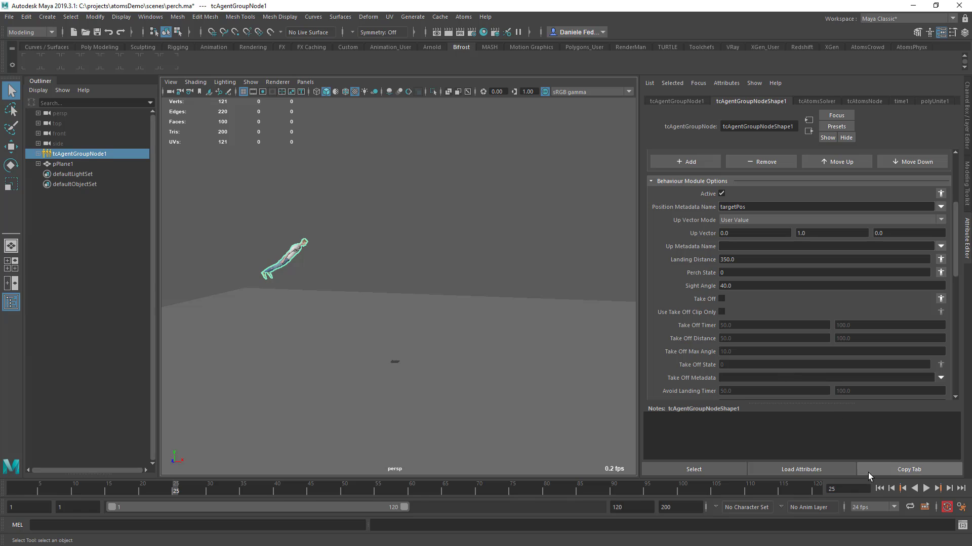
Play the simulation from the first frame to check the agent's landing on the ground, and rewind it
{"action": "left_click", "coordinate": [879, 488]}
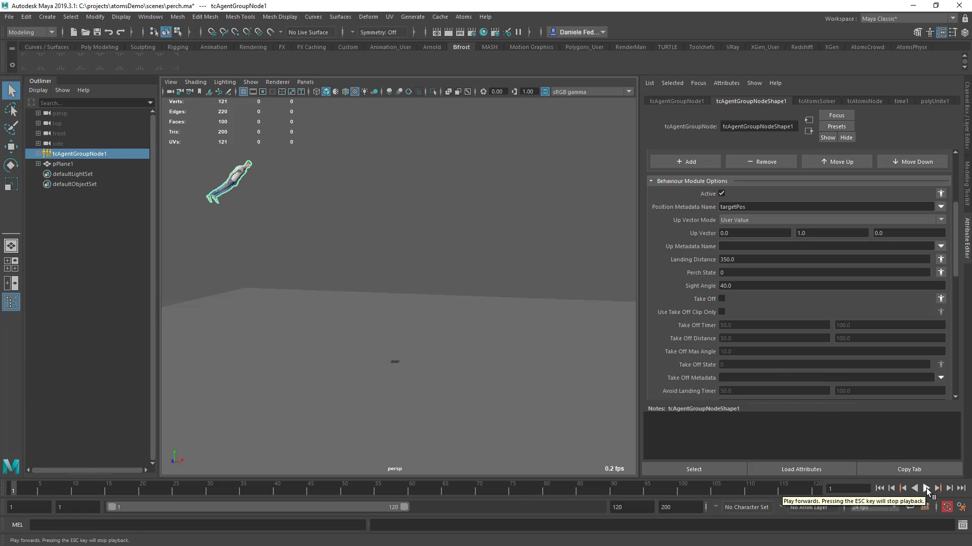
{"action": "left_click", "coordinate": [926, 489]}
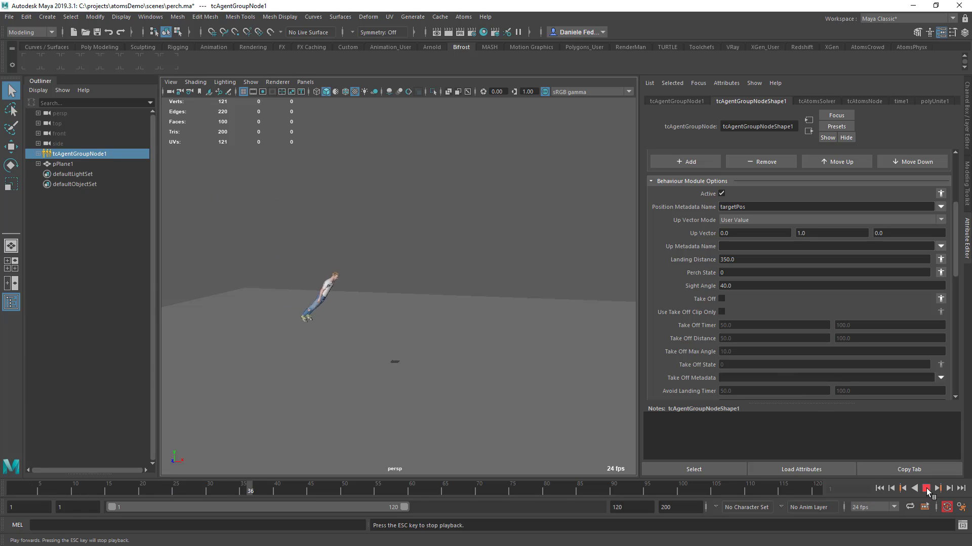
{"action": "left_click", "coordinate": [925, 488]}
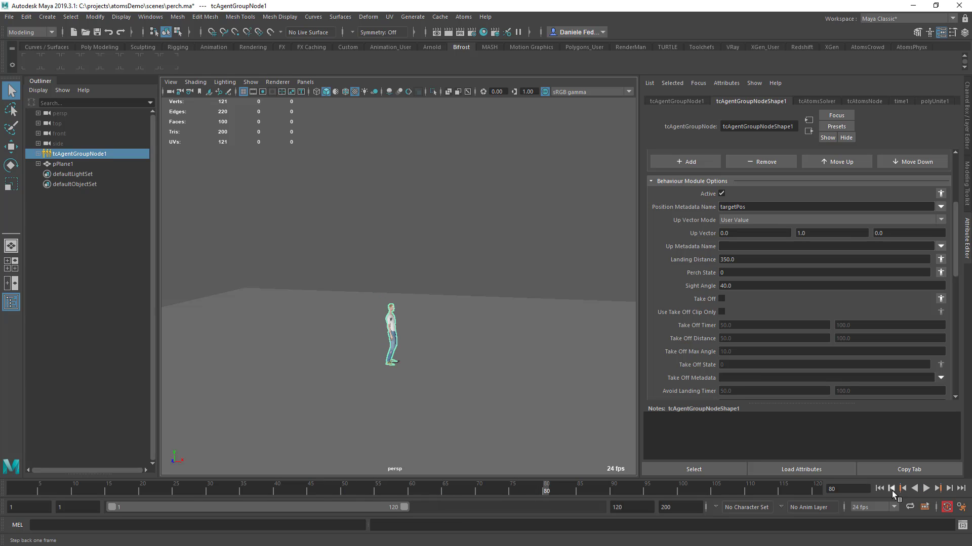
{"action": "left_click", "coordinate": [878, 489]}
Disable Erase Metadata on the pointFinder and return to the perch module's options
{"action": "scroll", "coordinate": [710, 238], "scroll_direction": "up", "scroll_amount": 5}
{"action": "left_click", "coordinate": [702, 229]}
{"action": "scroll", "coordinate": [703, 339], "scroll_direction": "down", "scroll_amount": 3}
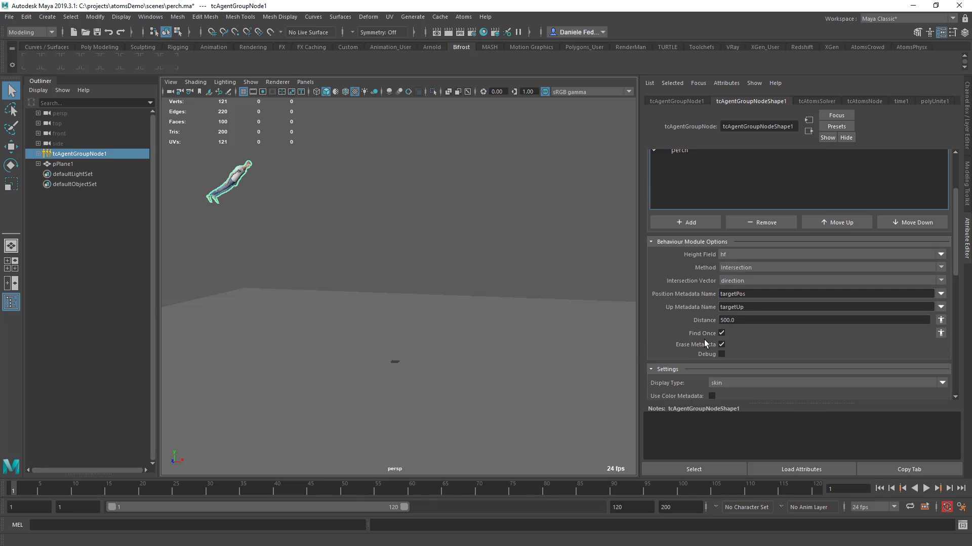
{"action": "left_click", "coordinate": [722, 345]}
{"action": "scroll", "coordinate": [690, 217], "scroll_direction": "up", "scroll_amount": 1}
{"action": "left_click", "coordinate": [688, 180]}
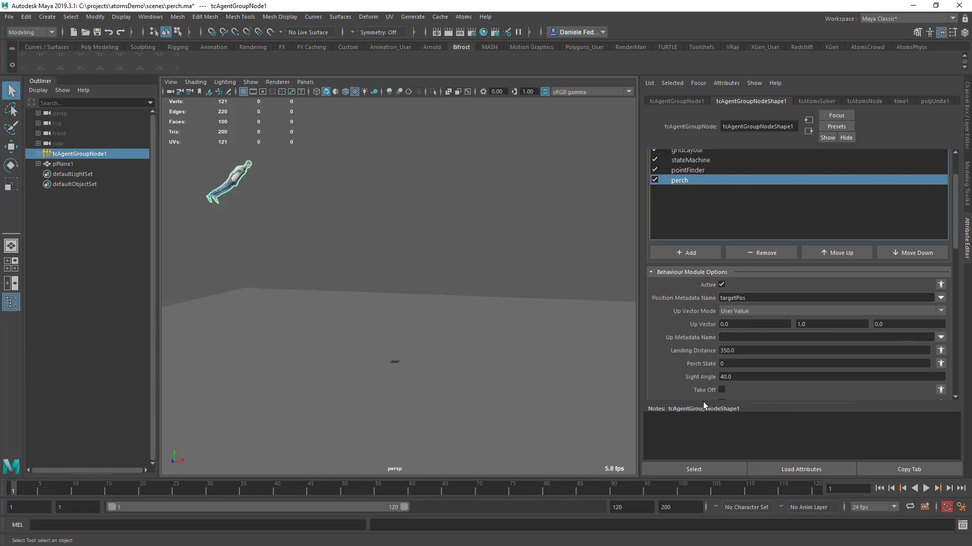
{"action": "scroll", "coordinate": [689, 338], "scroll_direction": "down", "scroll_amount": 4}
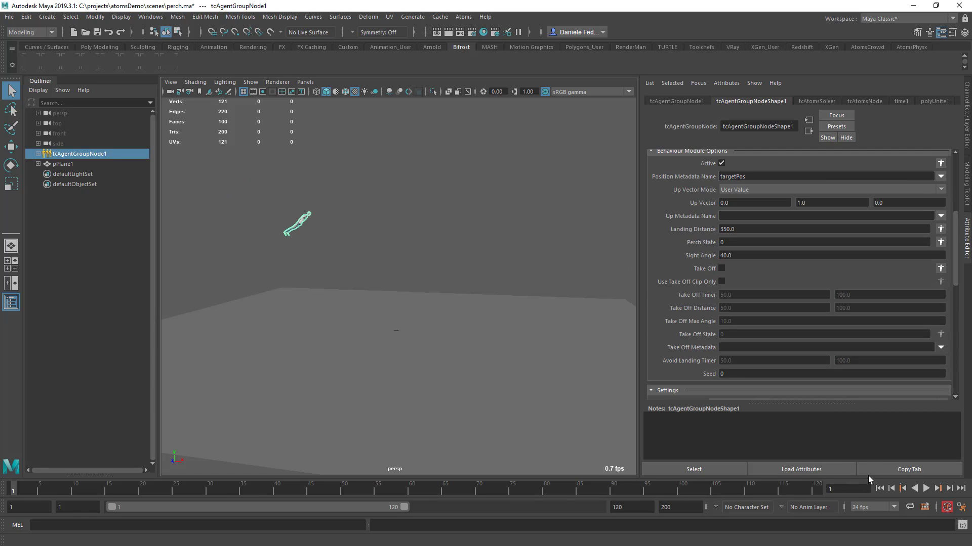
Play the simulation to check the agent's landing and rewind it to the first frame
{"action": "left_click", "coordinate": [925, 489]}
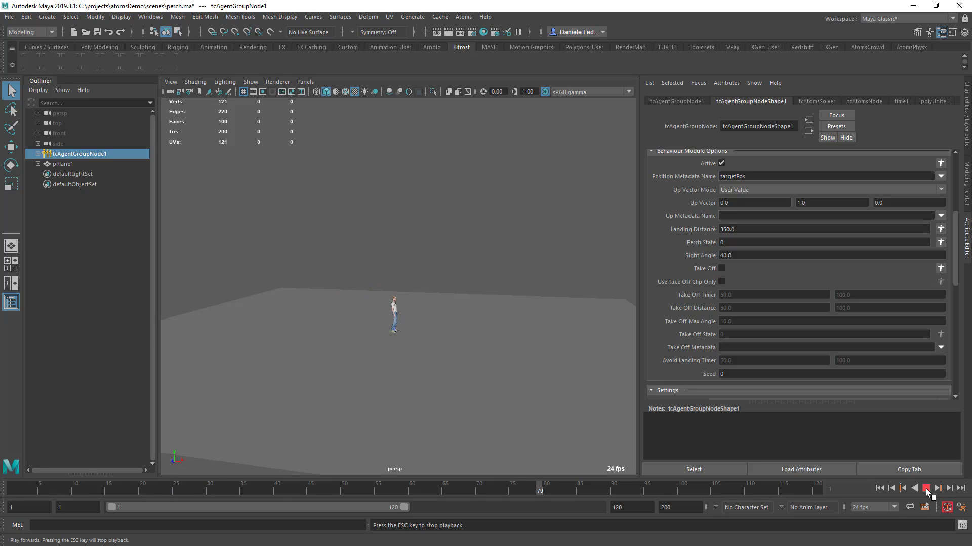
{"action": "left_click", "coordinate": [924, 489]}
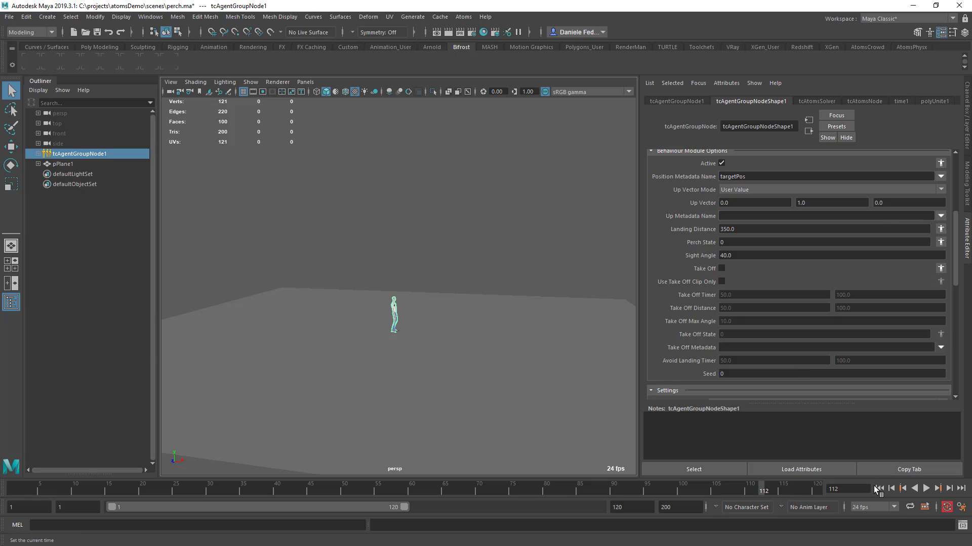
{"action": "left_click", "coordinate": [878, 489]}
Add a timerMetadata behaviour module to the agent group and show its options
{"action": "scroll", "coordinate": [701, 281], "scroll_direction": "up", "scroll_amount": 5}
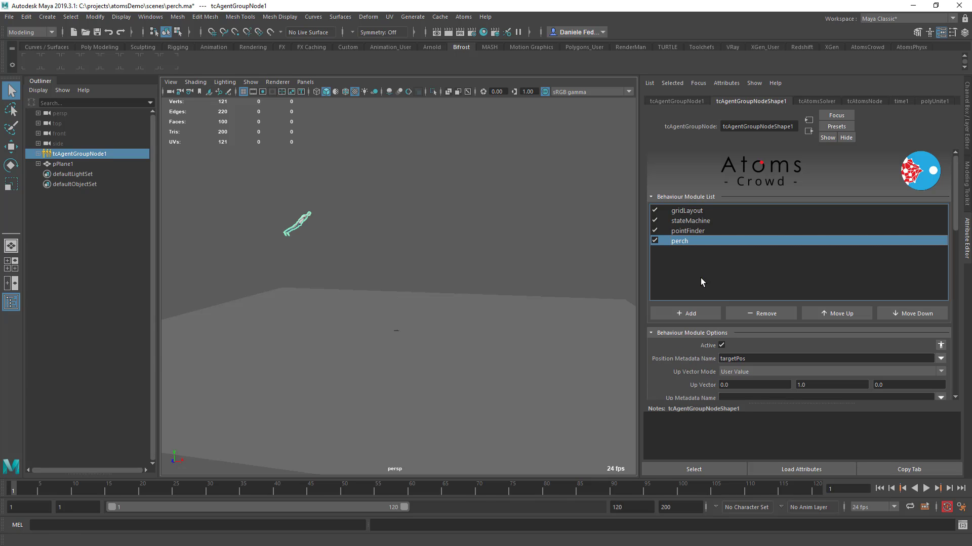
{"action": "left_click", "coordinate": [687, 315]}
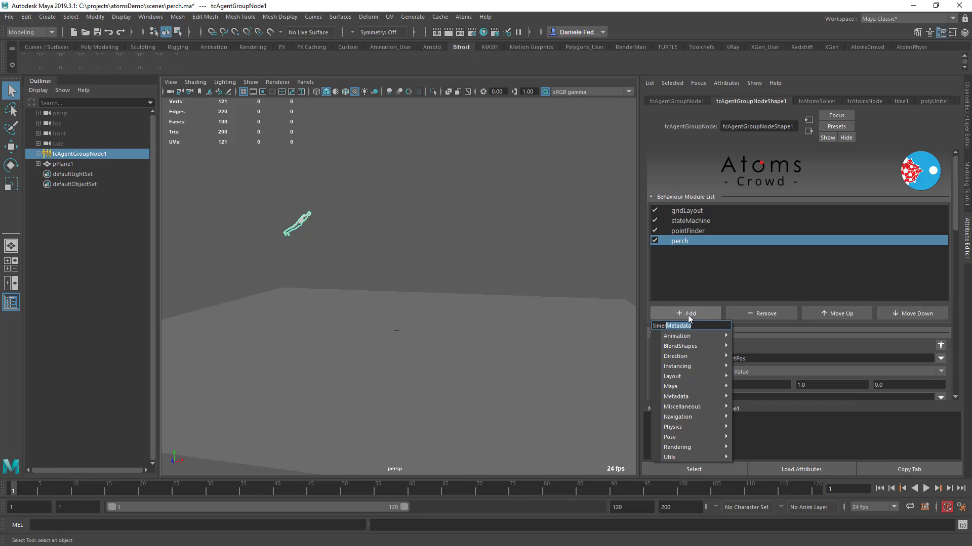
{"action": "key", "text": "Return"}
{"action": "left_click", "coordinate": [692, 252]}
{"action": "scroll", "coordinate": [679, 351], "scroll_direction": "down", "scroll_amount": 3}
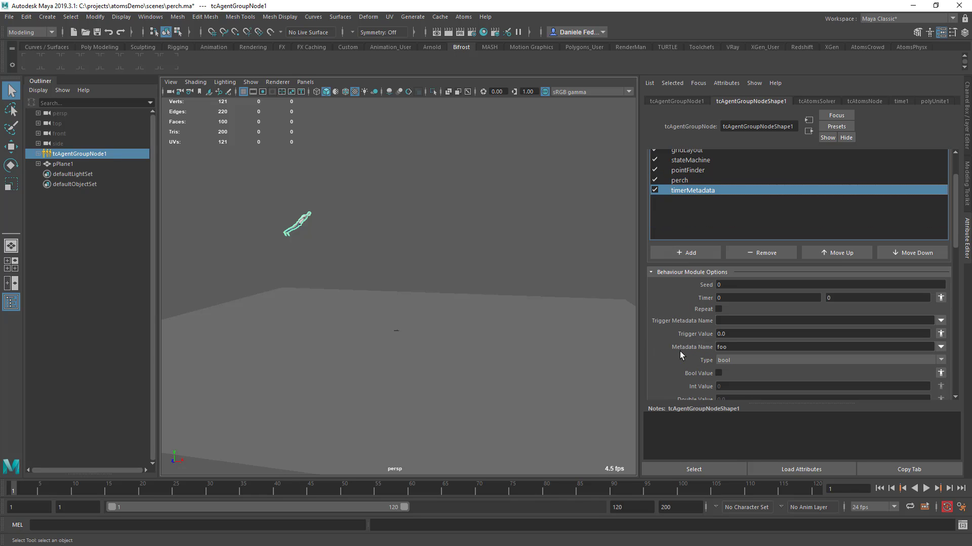
{"action": "scroll", "coordinate": [698, 310], "scroll_direction": "down", "scroll_amount": 1}
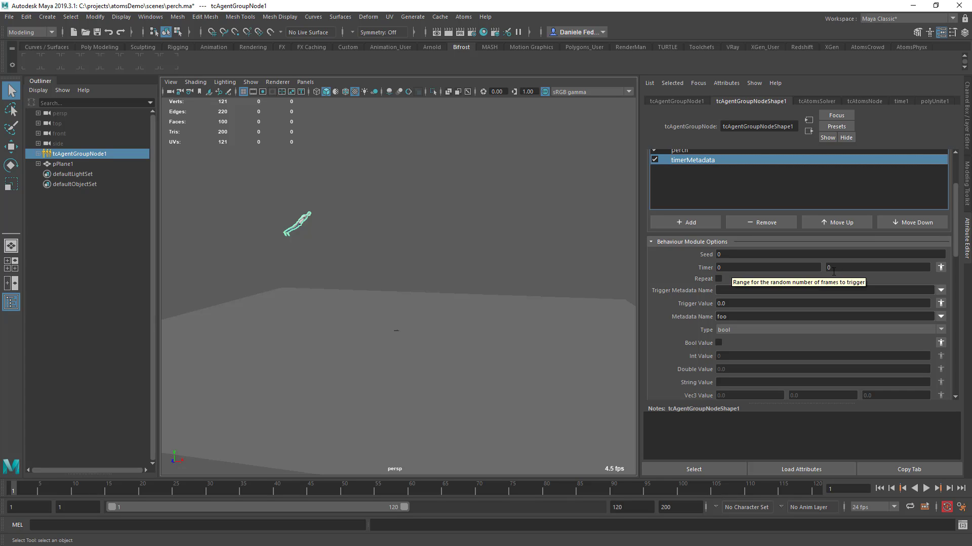
Set the timerMetadata timer range to 100 and 100, with state as the trigger metadata name
{"action": "left_click", "coordinate": [732, 268]}
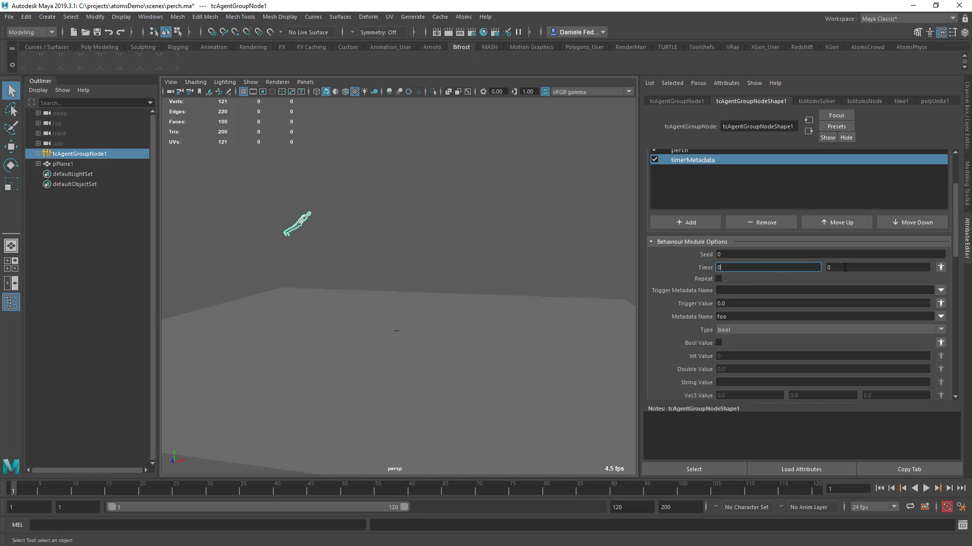
{"action": "double_click", "coordinate": [785, 268]}
{"action": "type", "text": "100"}
{"action": "key", "text": "Tab"}
{"action": "type", "text": "100"}
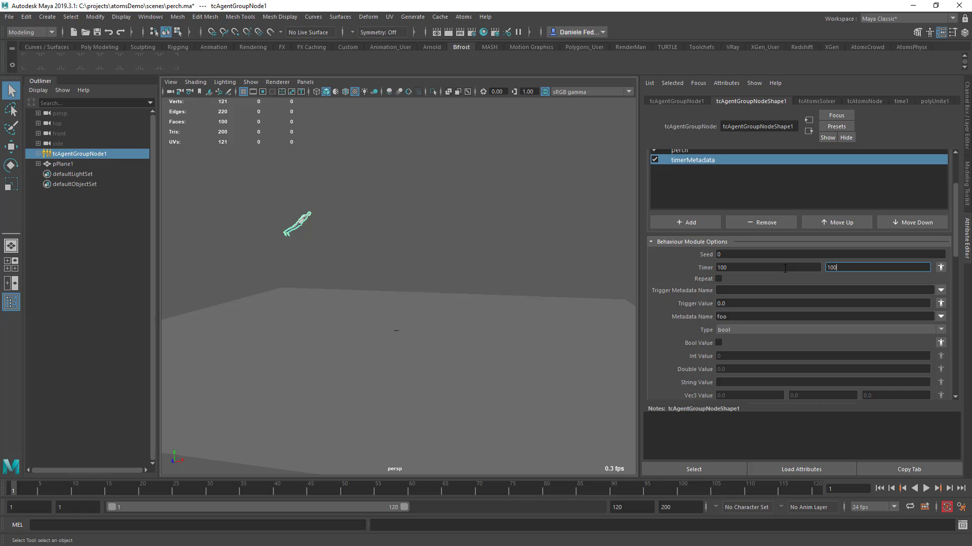
{"action": "left_click", "coordinate": [723, 290]}
{"action": "type", "text": "state"}
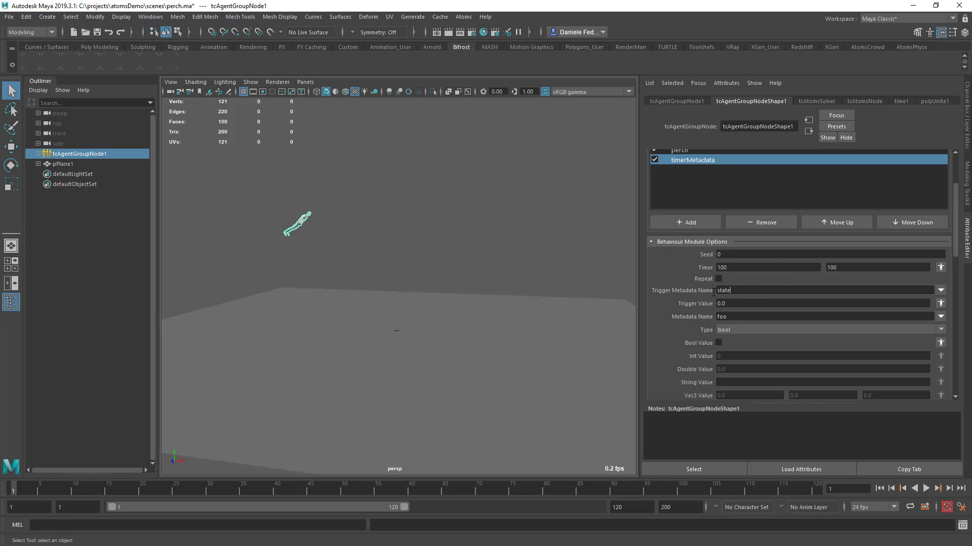
Make timerMetadata write the metadata state as type int with an int value of 1
{"action": "left_click", "coordinate": [726, 303]}
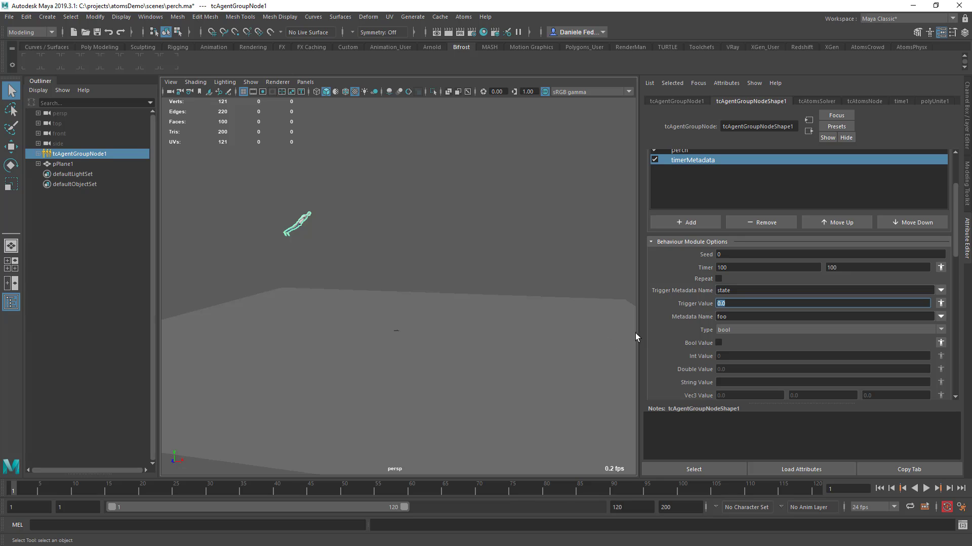
{"action": "left_click", "coordinate": [721, 317]}
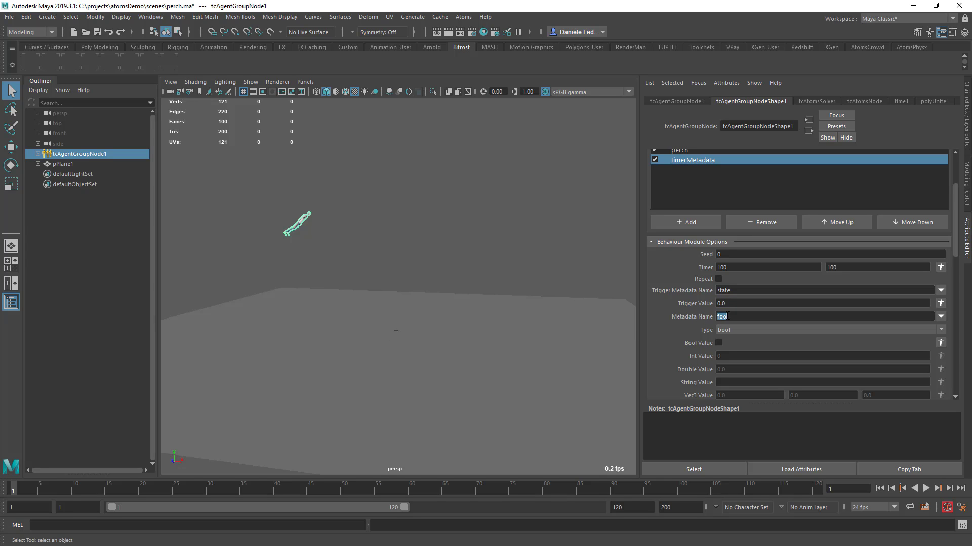
{"action": "type", "text": "state"}
{"action": "left_click", "coordinate": [729, 330]}
{"action": "left_click", "coordinate": [727, 343]}
{"action": "left_click", "coordinate": [726, 356]}
{"action": "type", "text": "1"}
{"action": "key", "text": "Return"}
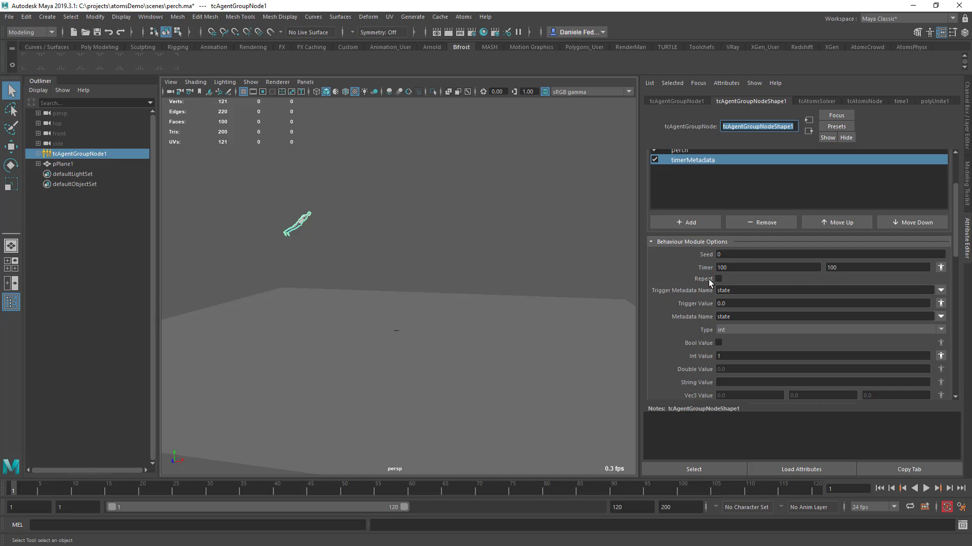
Play the simulation to check the timer-driven state change and return to the first frame
{"action": "left_click", "coordinate": [926, 488]}
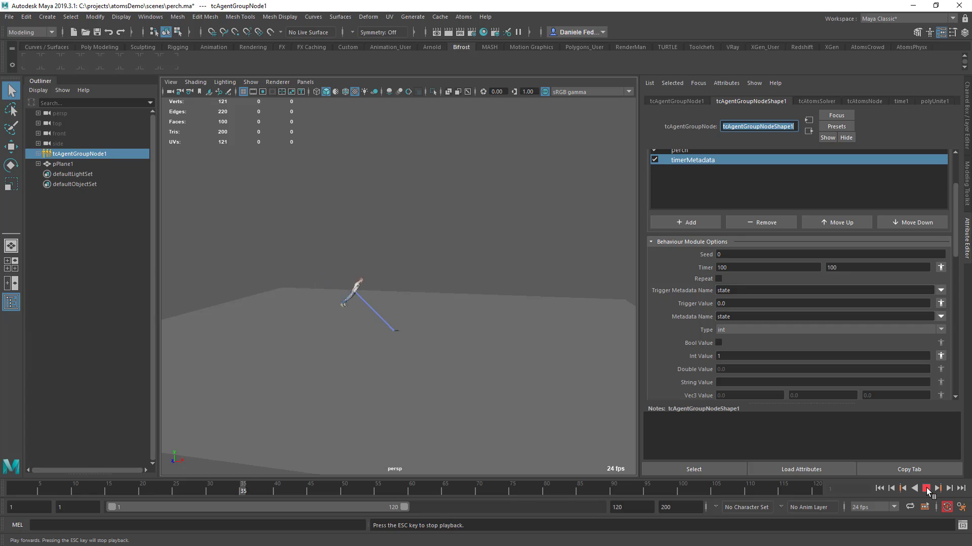
{"action": "left_click", "coordinate": [926, 489]}
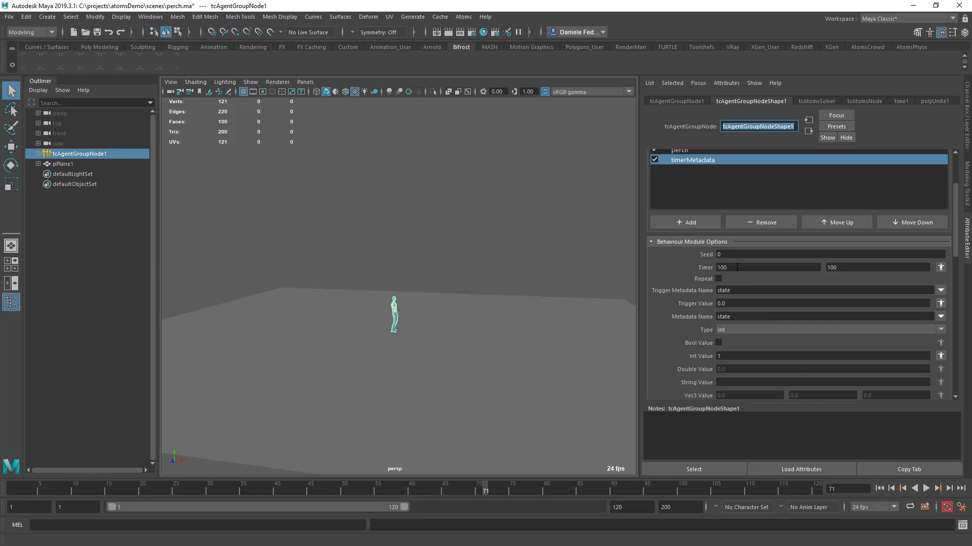
{"action": "left_click", "coordinate": [879, 489]}
Set the timerMetadata timer range to 150 and 150 and play the simulation to check it
{"action": "left_click", "coordinate": [723, 268]}
{"action": "type", "text": "150"}
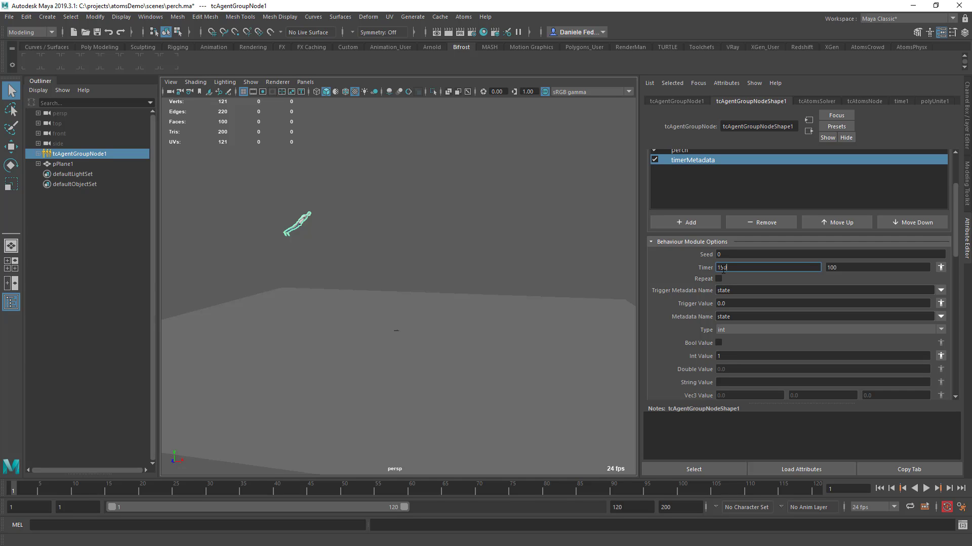
{"action": "key", "text": "Tab"}
{"action": "key", "text": "Tab"}
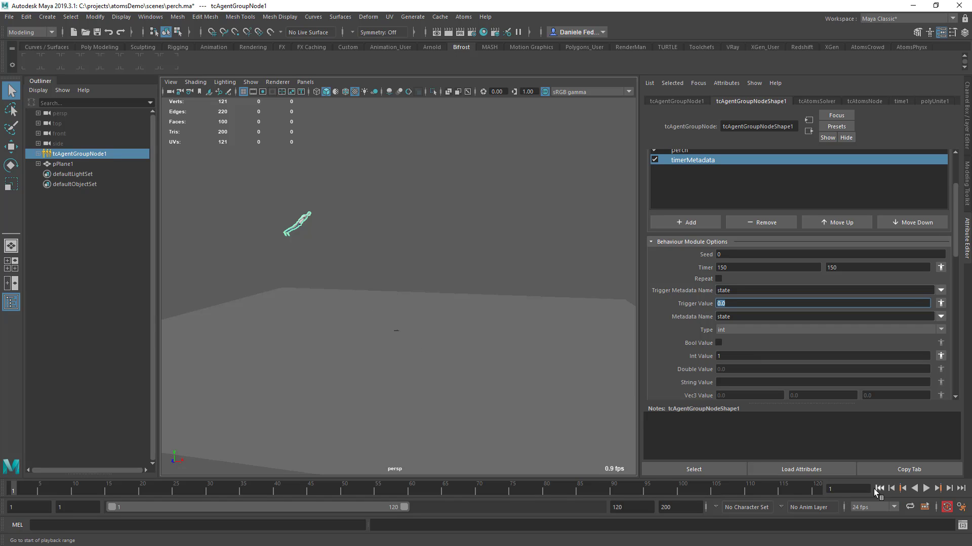
{"action": "left_click", "coordinate": [925, 488]}
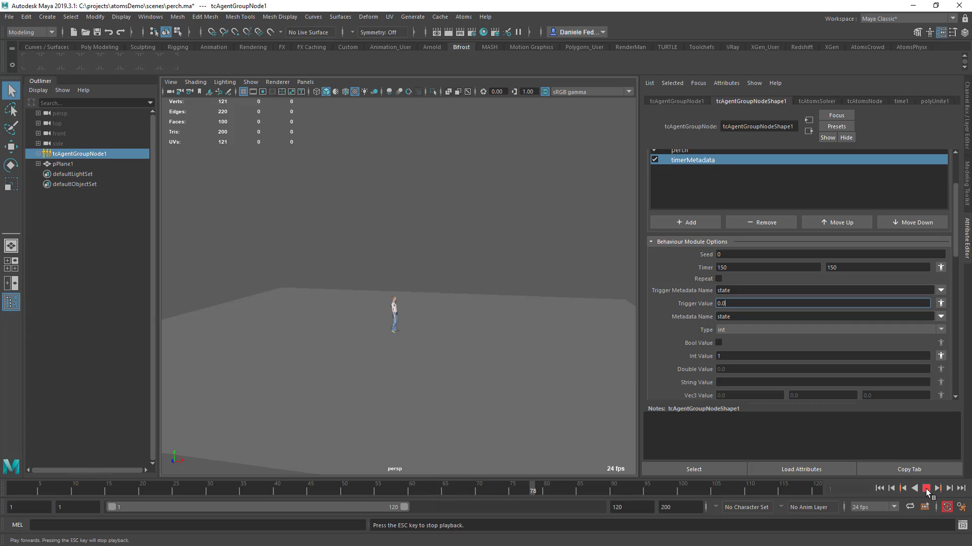
{"action": "left_click", "coordinate": [926, 489]}
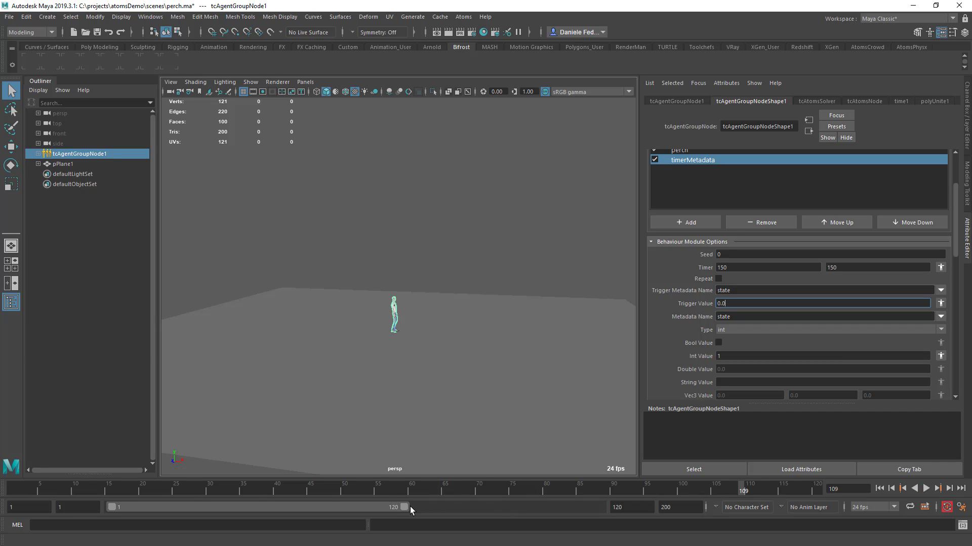
Extend the playback range to end at frame 400 and continue playing the simulation
{"action": "left_click_drag", "start_coordinate": [408, 508], "coordinate": [600, 507]}
{"action": "double_click", "coordinate": [632, 508]}
{"action": "type", "text": "4"}
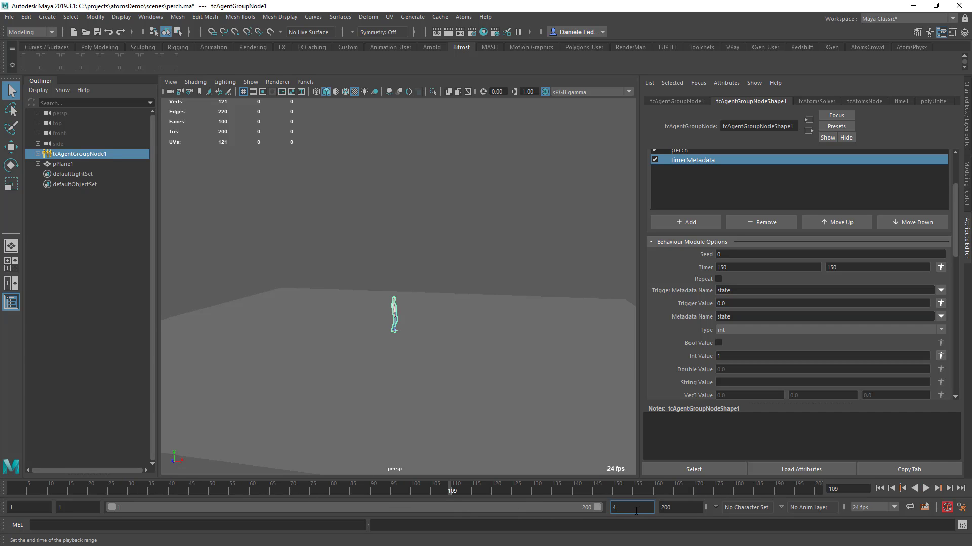
{"action": "type", "text": "00"}
{"action": "key", "text": "Return"}
{"action": "left_click", "coordinate": [926, 490]}
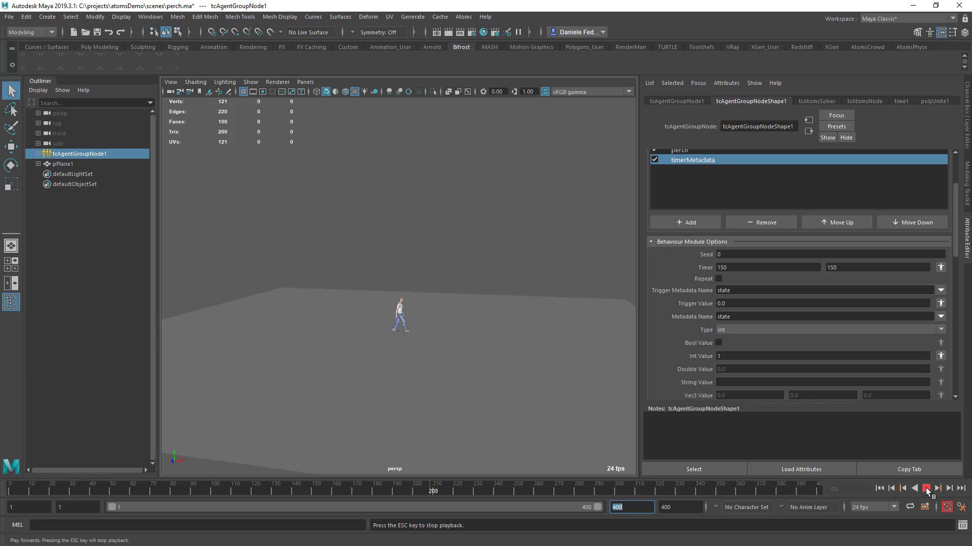
{"action": "left_click", "coordinate": [926, 489]}
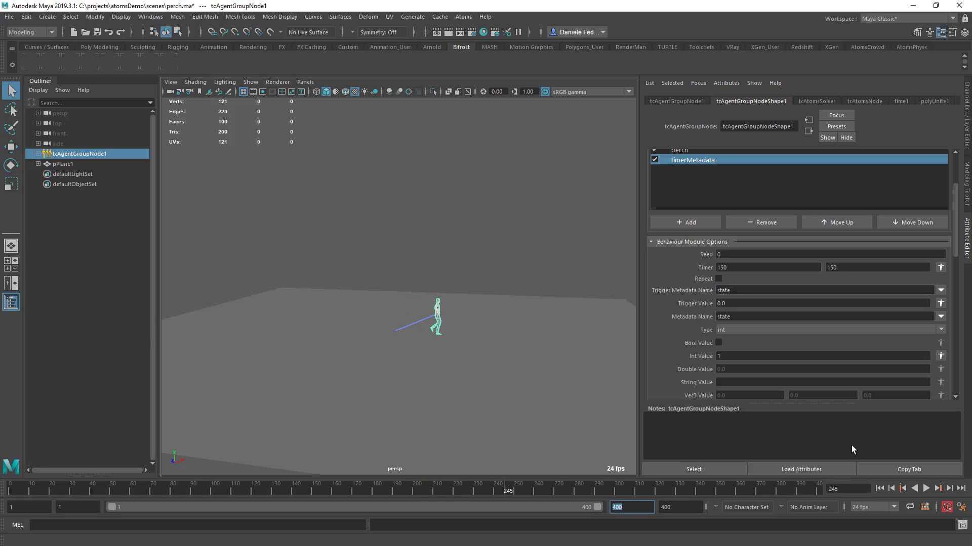
Set both ends of the timerMetadata timer range to 100
{"action": "left_click", "coordinate": [724, 268]}
{"action": "type", "text": "100"}
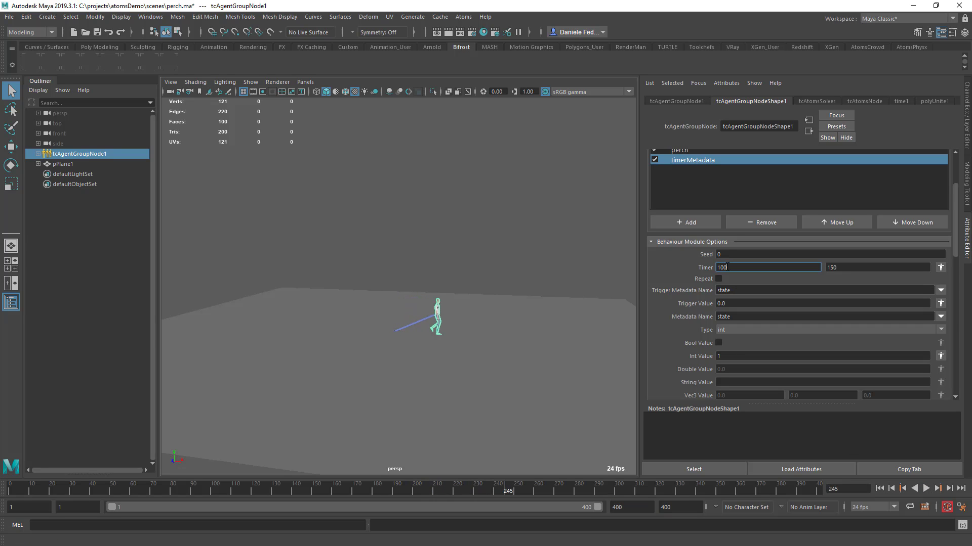
{"action": "key", "text": "Tab"}
{"action": "type", "text": "100"}
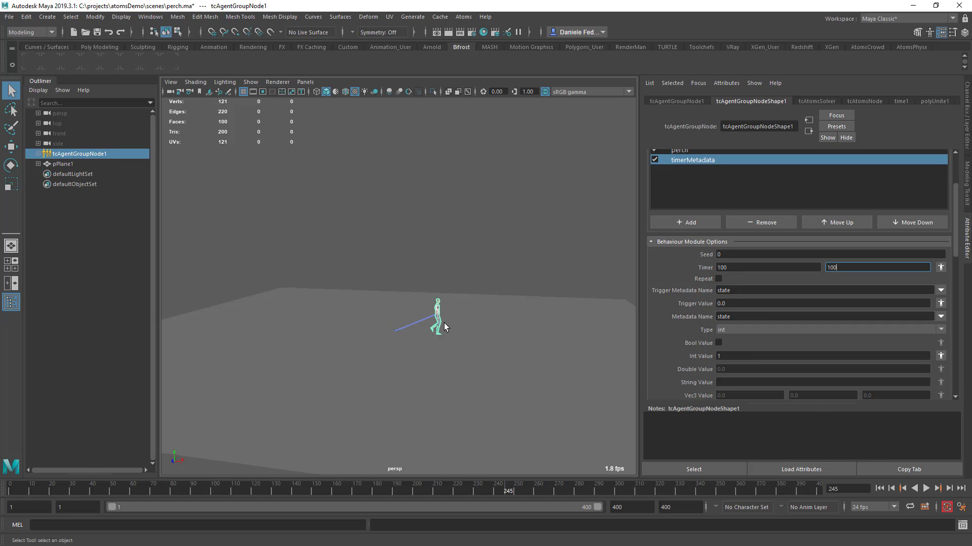
Show the pointFinder options and continue the playback to check its target line behind the walking agent
{"action": "scroll", "coordinate": [672, 284], "scroll_direction": "up", "scroll_amount": 3}
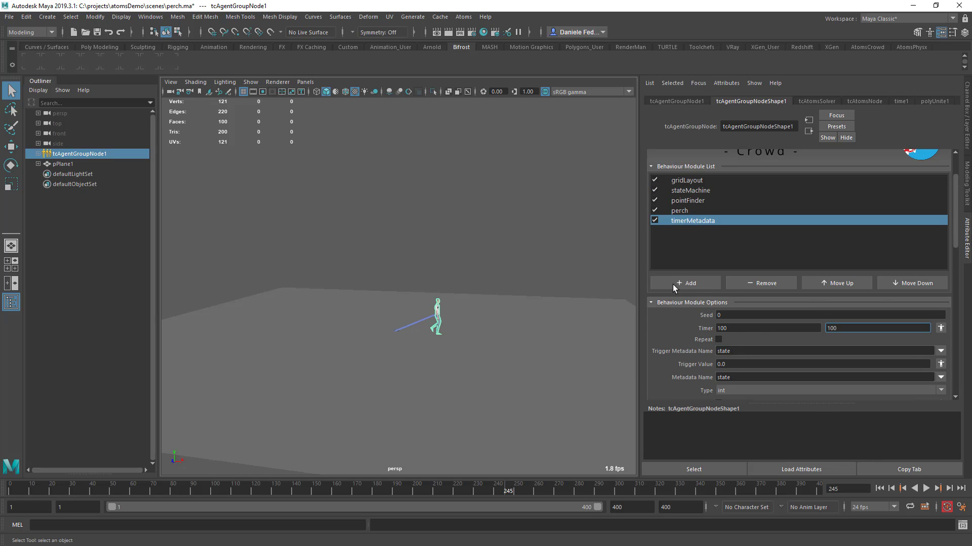
{"action": "left_click", "coordinate": [689, 200]}
{"action": "scroll", "coordinate": [703, 316], "scroll_direction": "down", "scroll_amount": 1}
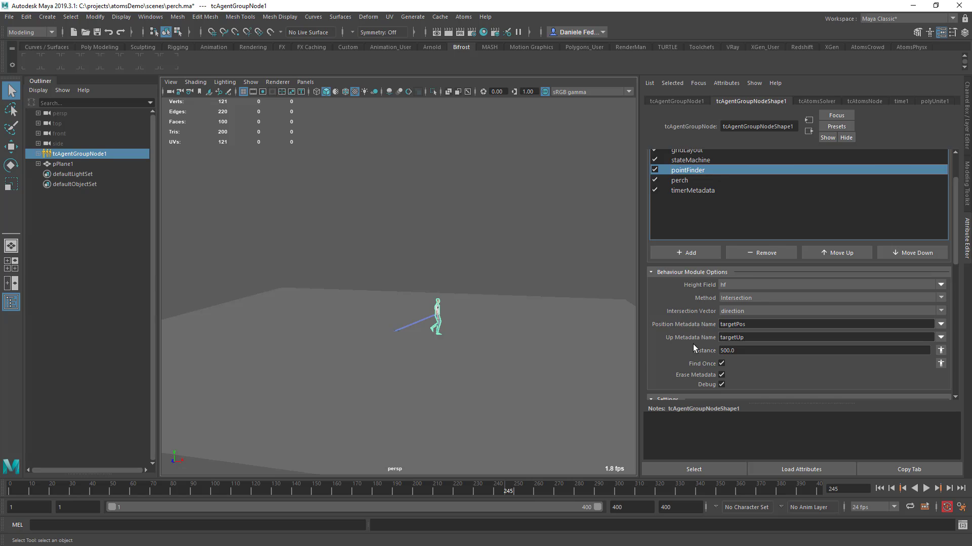
{"action": "scroll", "coordinate": [694, 344], "scroll_direction": "down", "scroll_amount": 1}
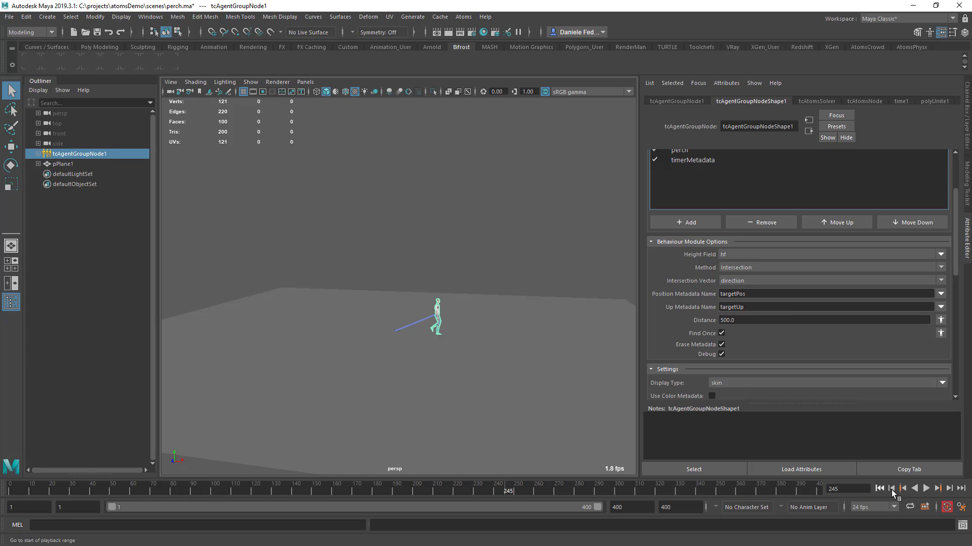
{"action": "left_click", "coordinate": [925, 488]}
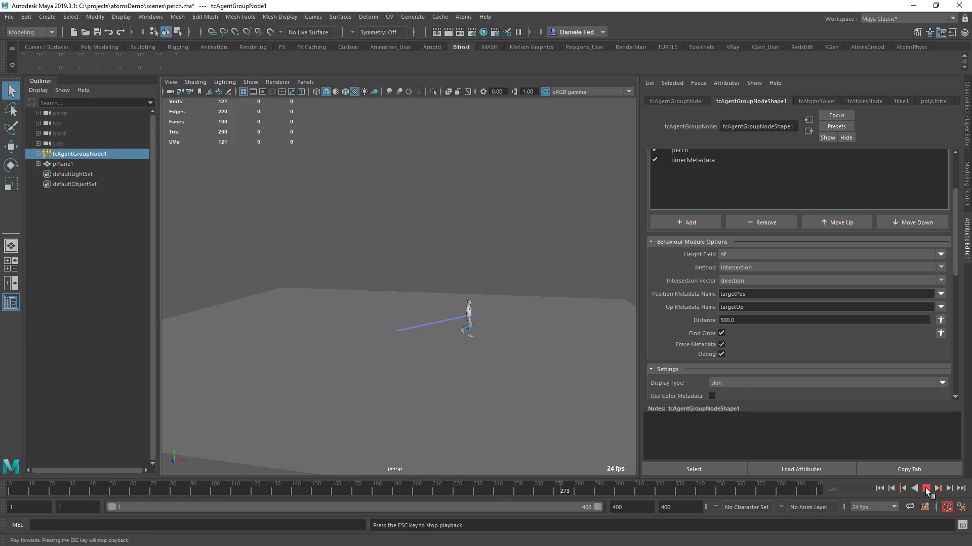
{"action": "left_click", "coordinate": [925, 488]}
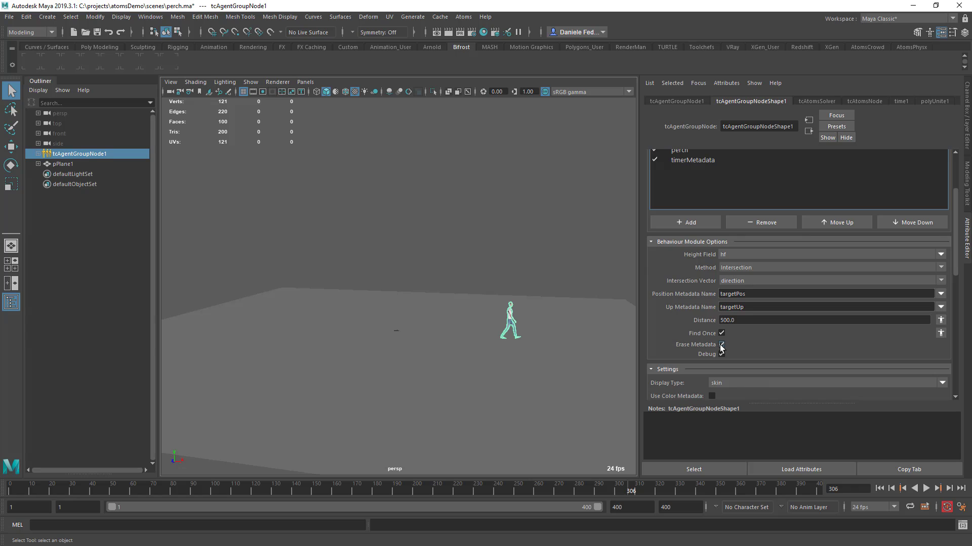
Turn off Debug on the pointFinder and rewind the simulation to the first frame
{"action": "scroll", "coordinate": [682, 302], "scroll_direction": "up", "scroll_amount": 1}
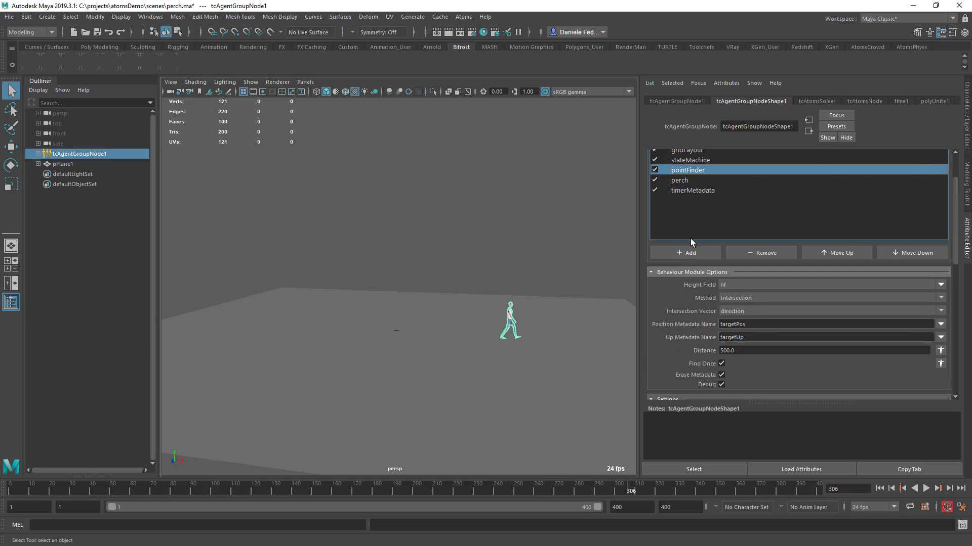
{"action": "left_click", "coordinate": [722, 385]}
{"action": "left_click", "coordinate": [879, 489]}
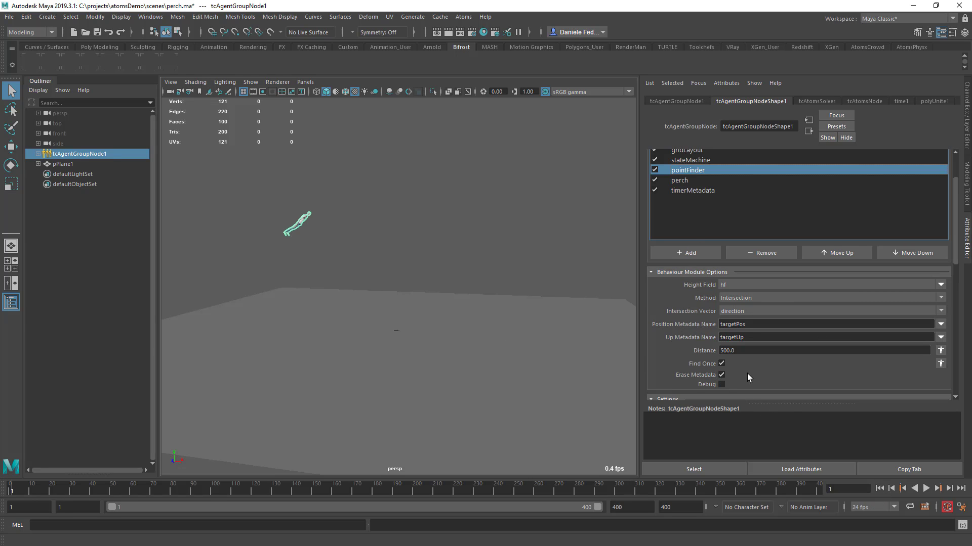
Enable Take Off in the perch module's options
{"action": "scroll", "coordinate": [694, 267], "scroll_direction": "up", "scroll_amount": 1}
{"action": "left_click", "coordinate": [688, 211]}
{"action": "scroll", "coordinate": [678, 318], "scroll_direction": "down", "scroll_amount": 5}
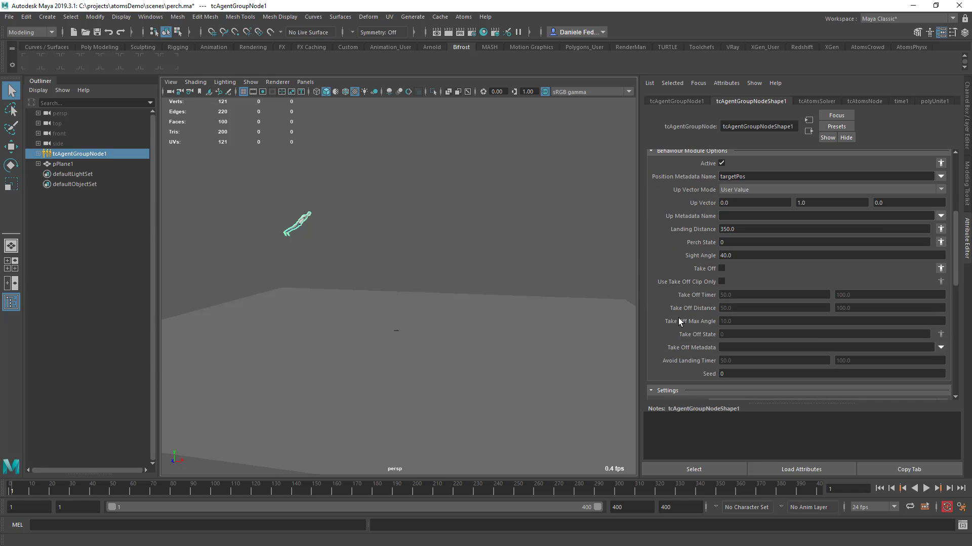
{"action": "left_click", "coordinate": [723, 267]}
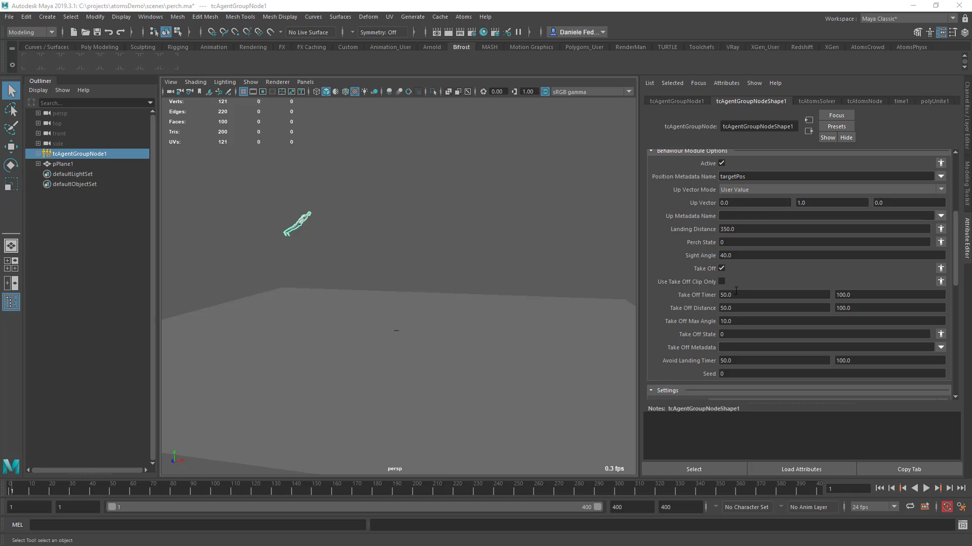
Set both ends of the perch module's Take Off Timer range to 300
{"action": "left_click", "coordinate": [740, 296]}
{"action": "type", "text": "40"}
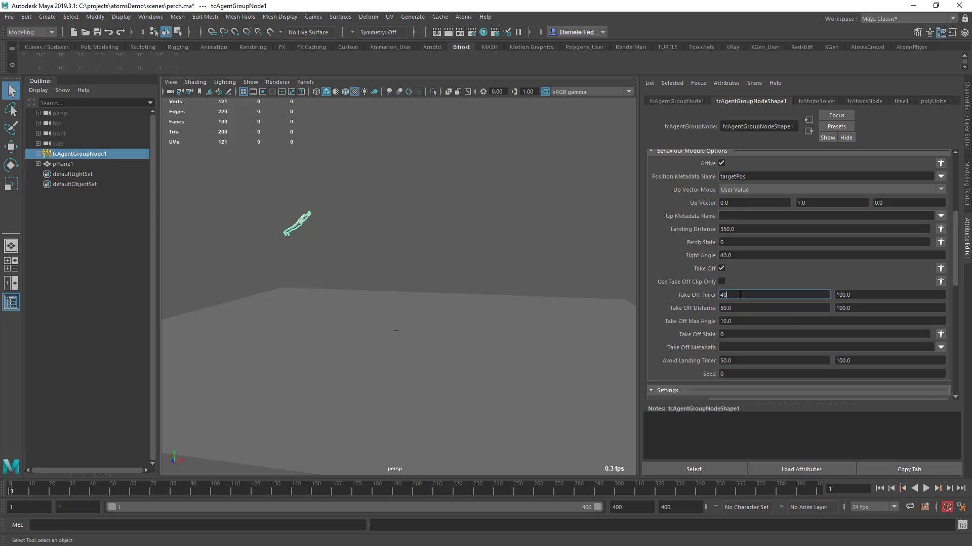
{"action": "type", "text": "0"}
{"action": "key", "text": "BackSpace"}
{"action": "key", "text": "BackSpace"}
{"action": "key", "text": "BackSpace"}
{"action": "type", "text": "300"}
{"action": "key", "text": "Tab"}
{"action": "type", "text": "300"}
{"action": "key", "text": "Tab"}
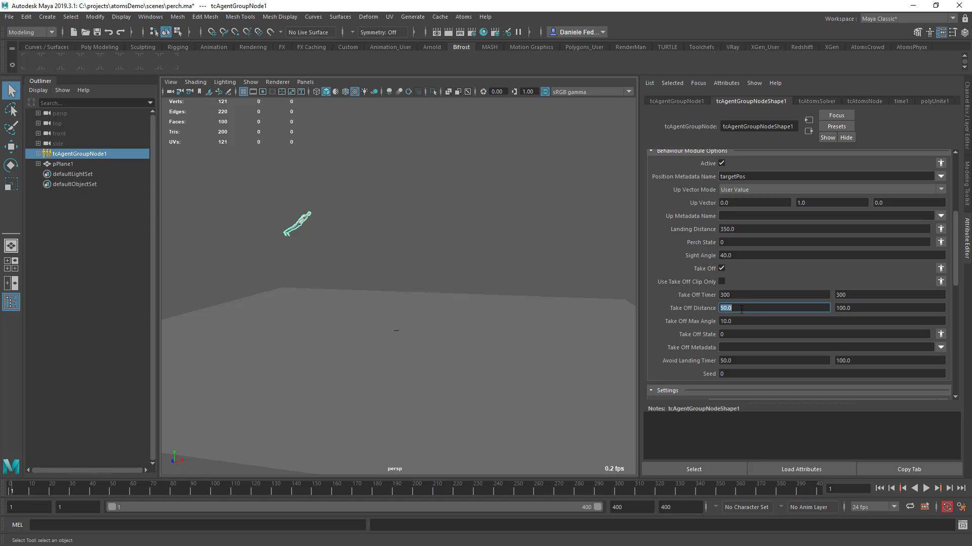
Set both ends of the perch module's Take Off Distance range to 500
{"action": "type", "text": "500"}
{"action": "key", "text": "Tab"}
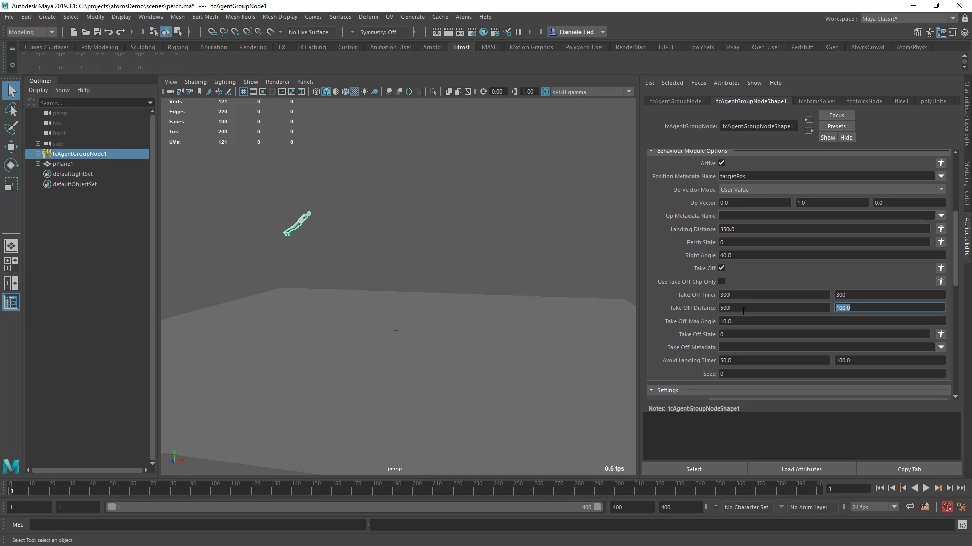
{"action": "type", "text": "500"}
{"action": "key", "text": "Tab"}
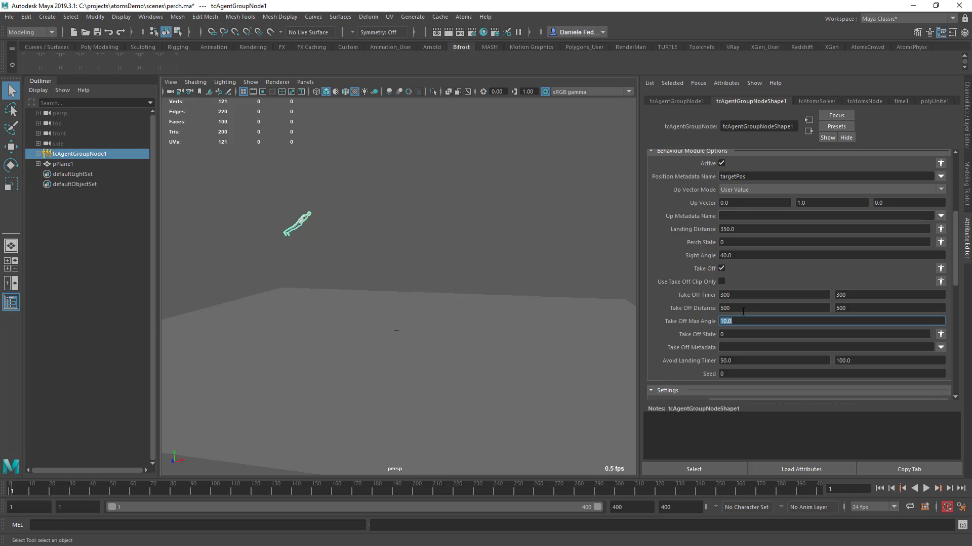
Set the Take Off Max Angle to 40 and the Take Off State to 4
{"action": "type", "text": "40"}
{"action": "key", "text": "Tab"}
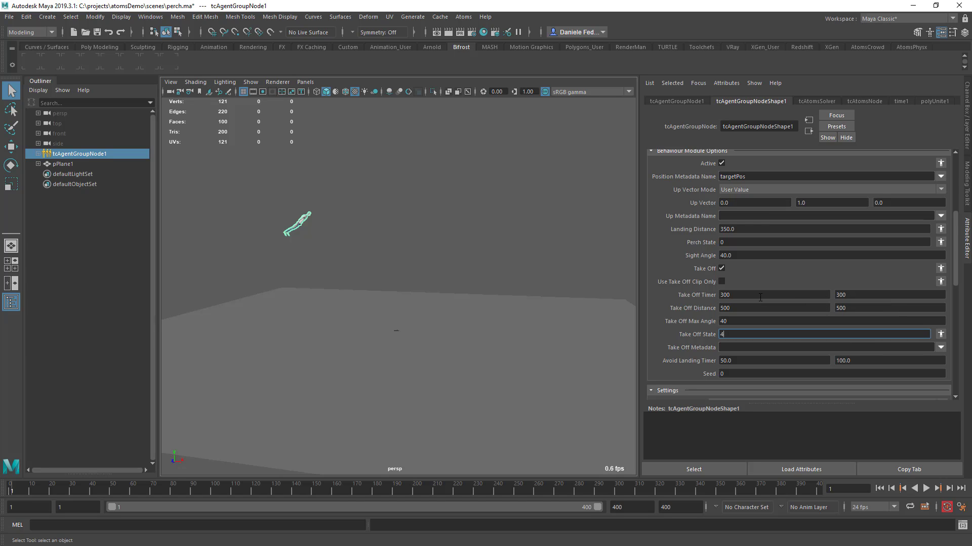
{"action": "left_click", "coordinate": [762, 298]}
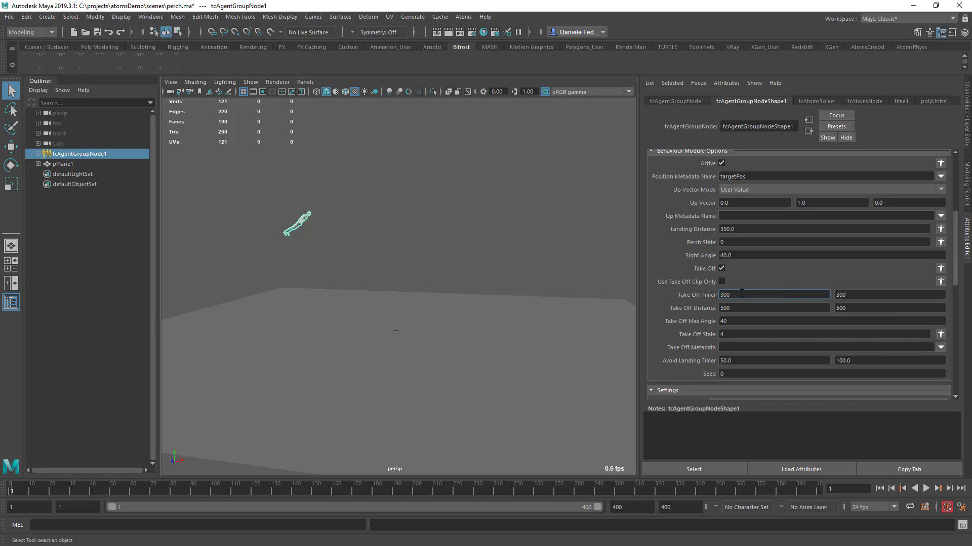
{"action": "key", "text": "Tab"}
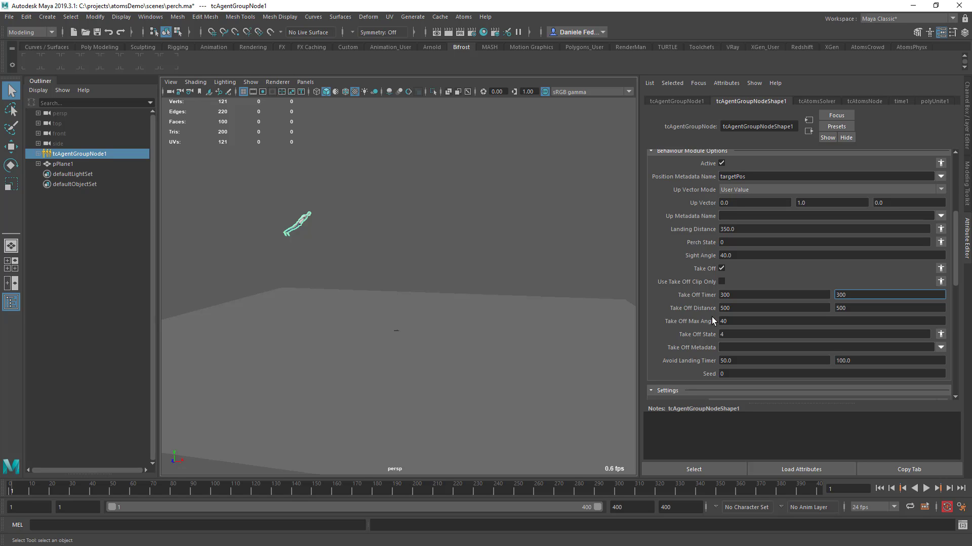
{"action": "left_click", "coordinate": [732, 321]}
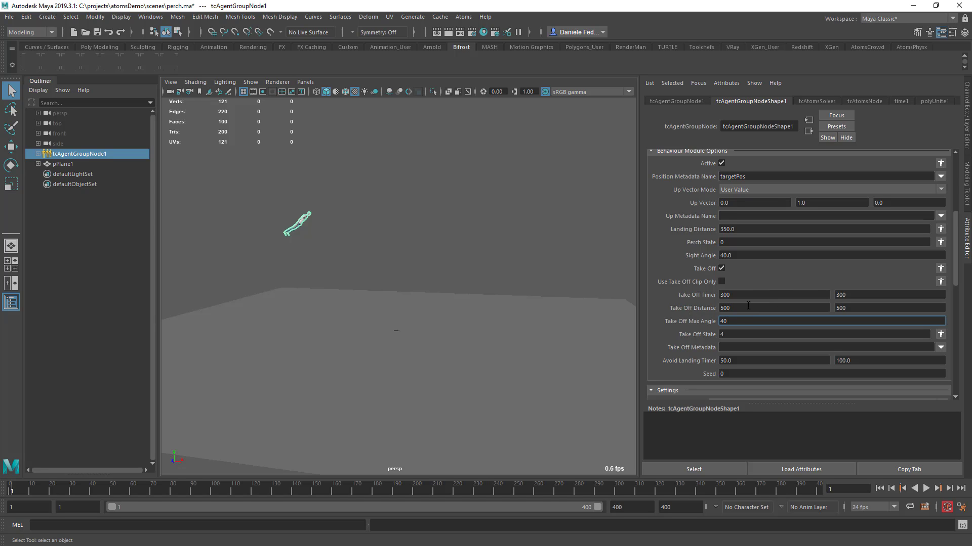
{"action": "left_click", "coordinate": [722, 348]}
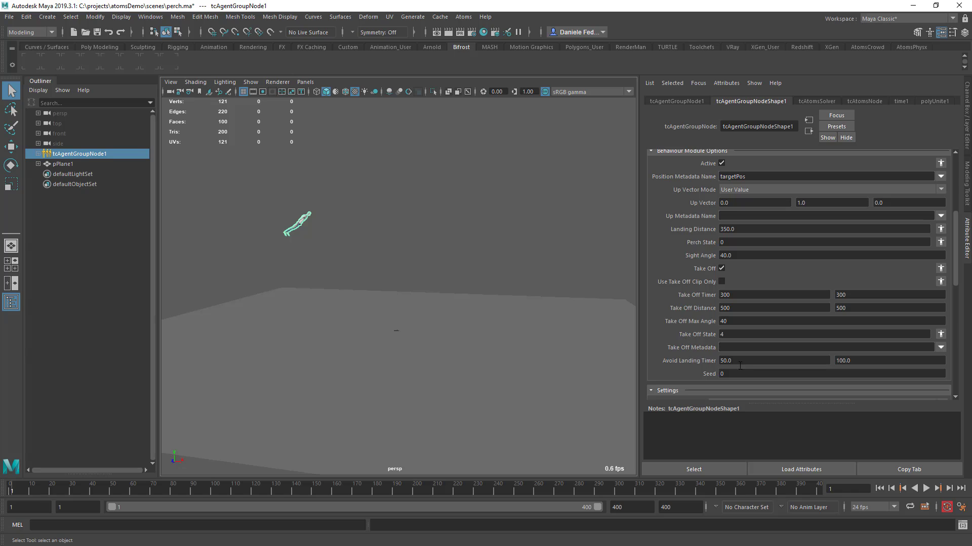
Set both ends of the perch module's Avoid Landing Timer range to 400
{"action": "left_click", "coordinate": [749, 361]}
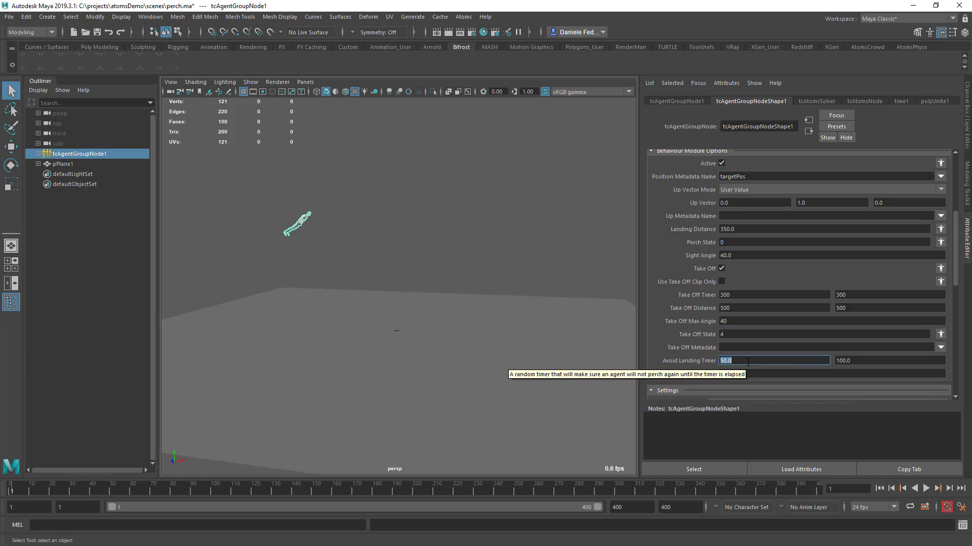
{"action": "type", "text": "400"}
{"action": "key", "text": "Tab"}
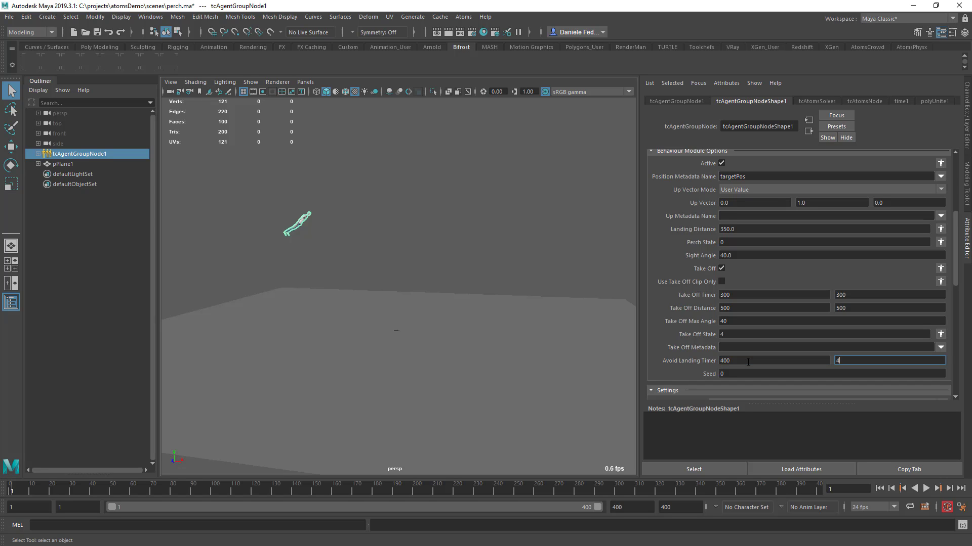
{"action": "type", "text": "400"}
{"action": "key", "text": "Tab"}
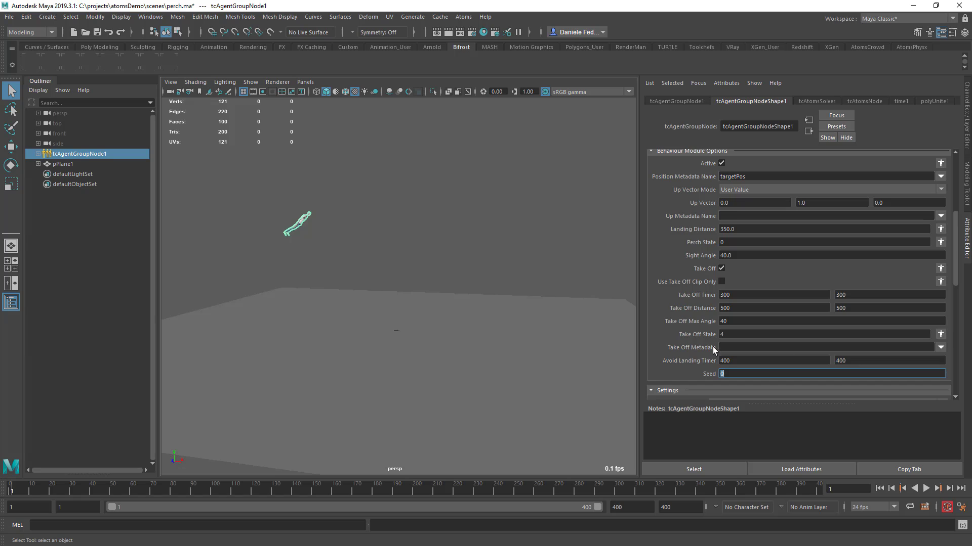
Play the simulation from the first frame and extend the playback range end to frame 600
{"action": "left_click", "coordinate": [880, 488]}
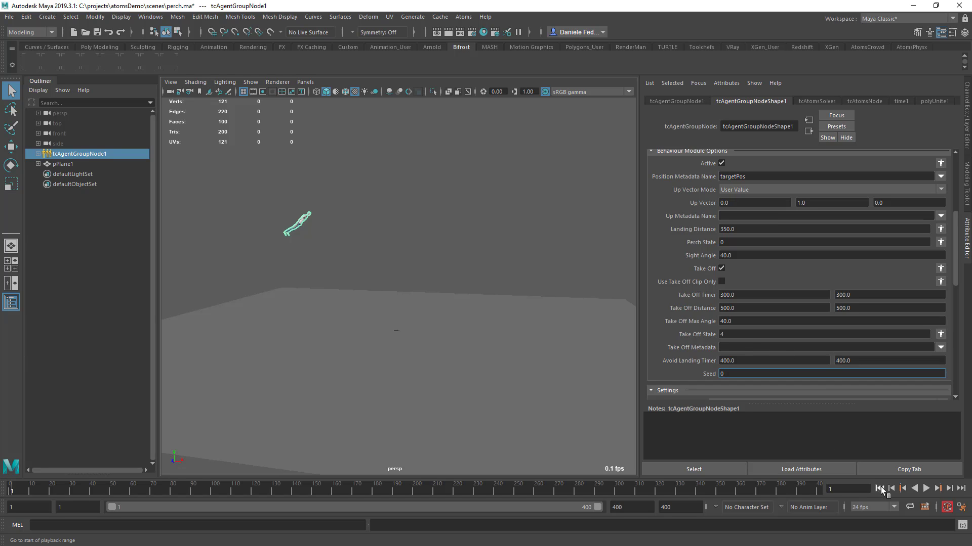
{"action": "left_click", "coordinate": [923, 489]}
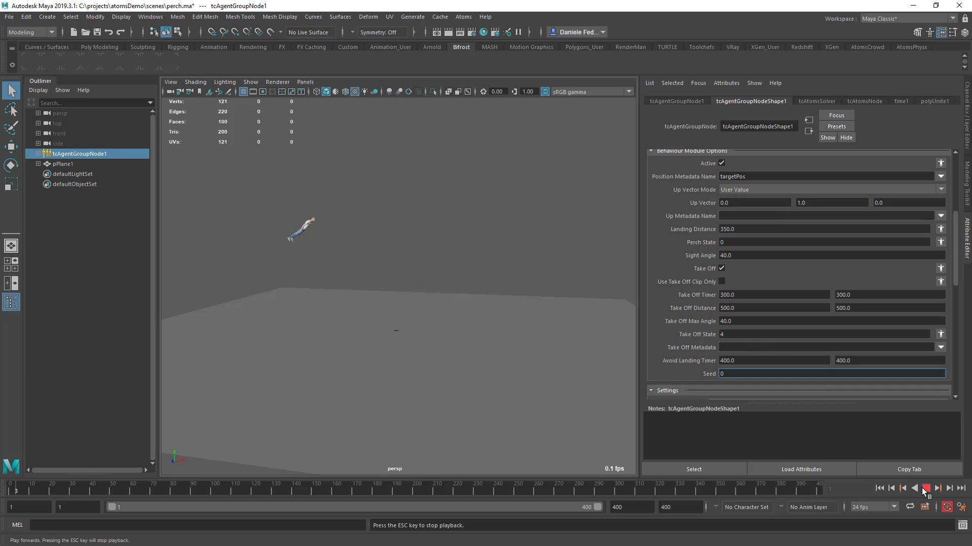
{"action": "left_click", "coordinate": [640, 508]}
{"action": "type", "text": "600"}
{"action": "key", "text": "Return"}
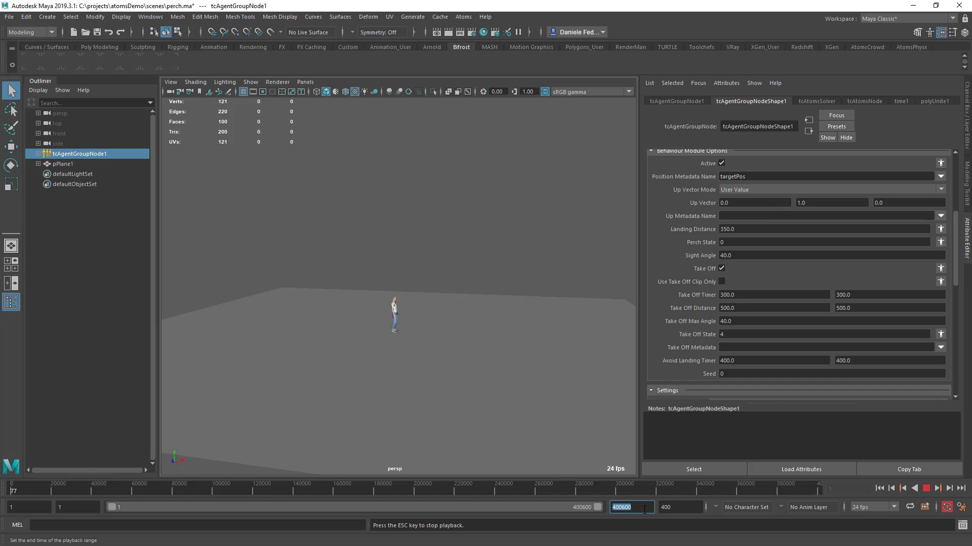
{"action": "type", "text": "600"}
{"action": "key", "text": "Return"}
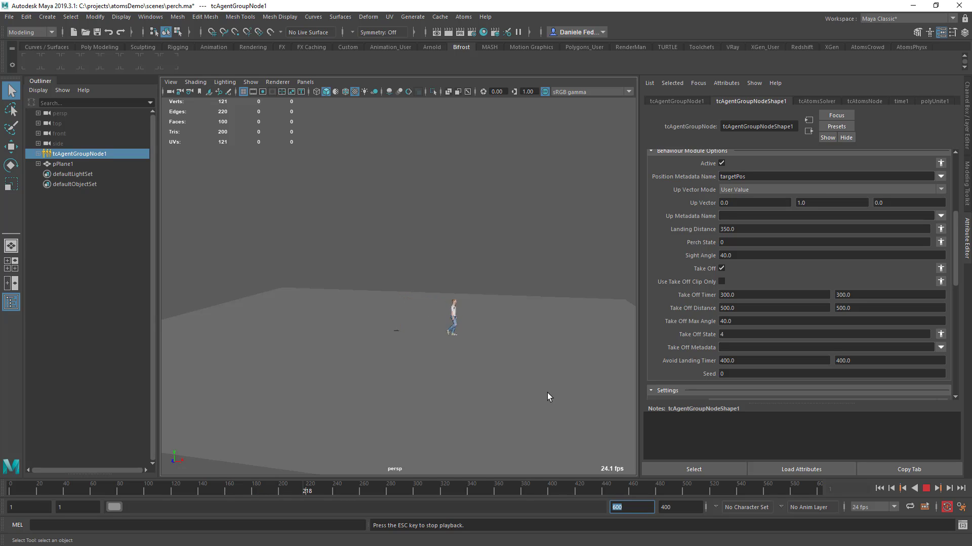
{"action": "left_click_drag", "start_coordinate": [547, 392], "coordinate": [497, 351], "text": "alt"}
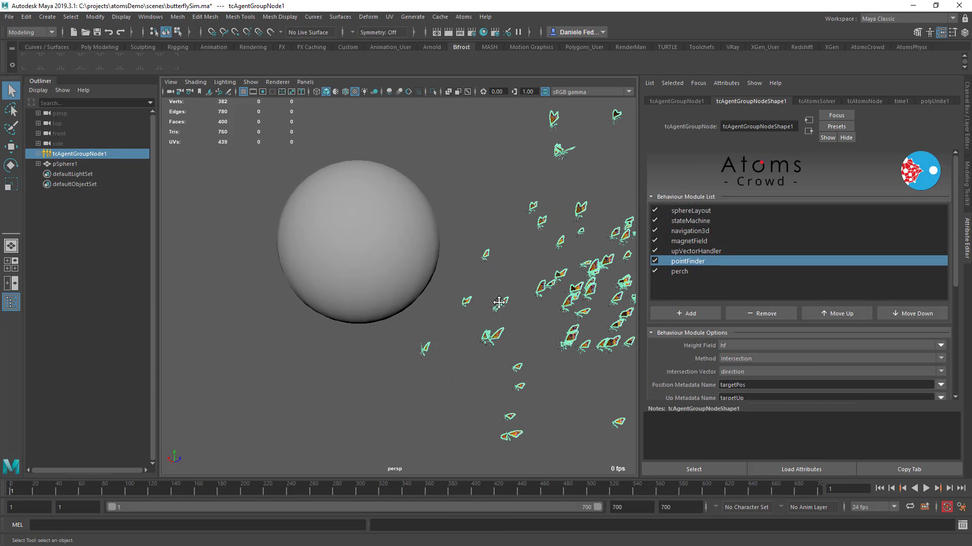
Examine the butterfly agents beside the sphere in the butterflySim scene and show the stateMachine module's options
{"action": "left_click_drag", "start_coordinate": [498, 302], "coordinate": [447, 316], "text": "alt"}
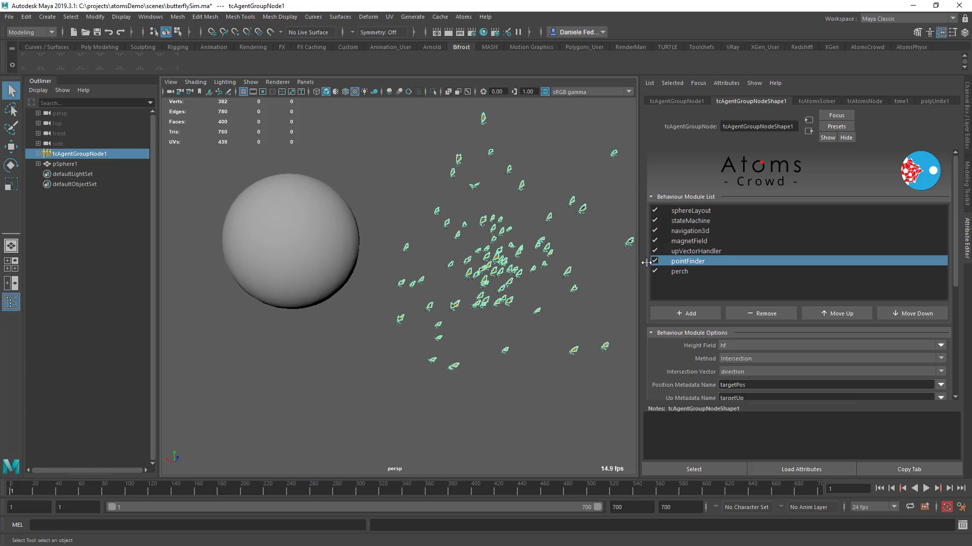
{"action": "right_click_drag", "start_coordinate": [498, 283], "coordinate": [572, 286], "text": "alt"}
{"action": "middle_click_drag", "start_coordinate": [572, 286], "coordinate": [522, 275], "text": "alt"}
{"action": "right_click_drag", "start_coordinate": [521, 276], "coordinate": [472, 265], "text": "alt"}
{"action": "middle_click_drag", "start_coordinate": [472, 266], "coordinate": [501, 263], "text": "alt"}
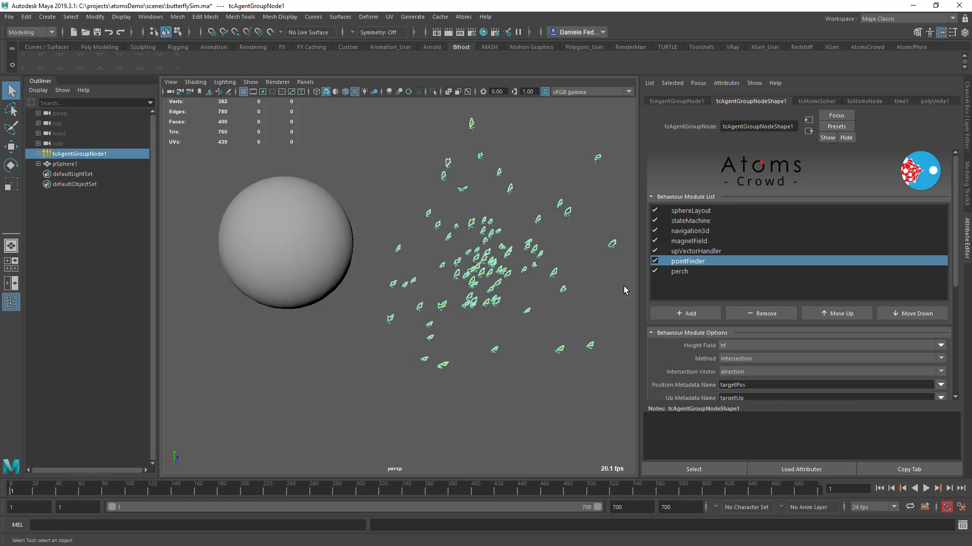
{"action": "left_click_drag", "start_coordinate": [456, 276], "coordinate": [369, 258], "text": "alt"}
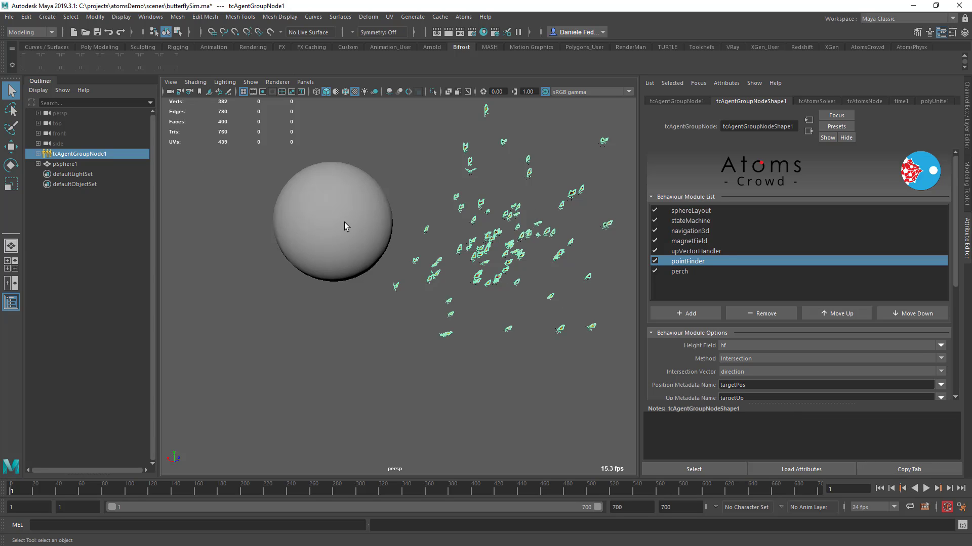
{"action": "left_click", "coordinate": [700, 222]}
{"action": "scroll", "coordinate": [728, 344], "scroll_direction": "down", "scroll_amount": 2}
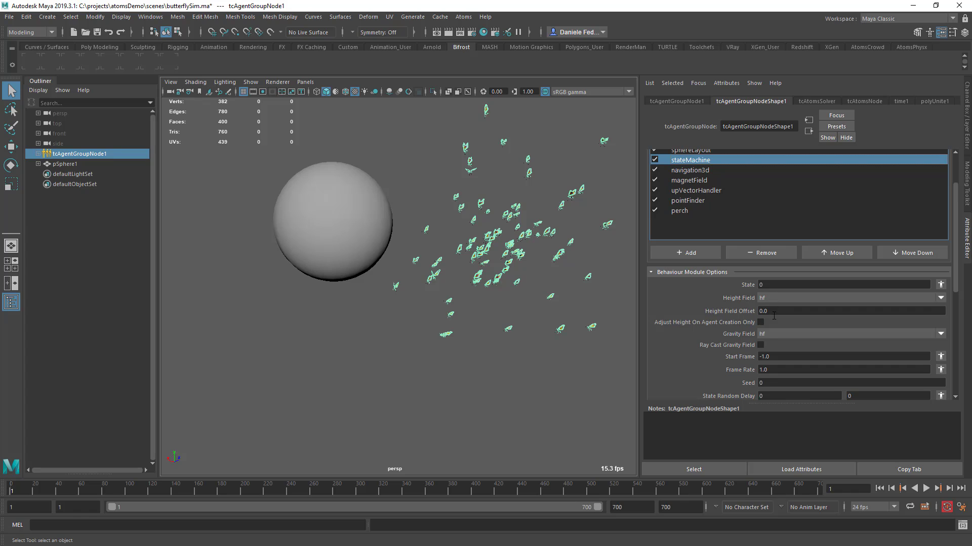
Play the butterfly simulation and check from several angles how the agents perch on the sphere
{"action": "right_click_drag", "start_coordinate": [404, 251], "coordinate": [447, 253], "text": "alt"}
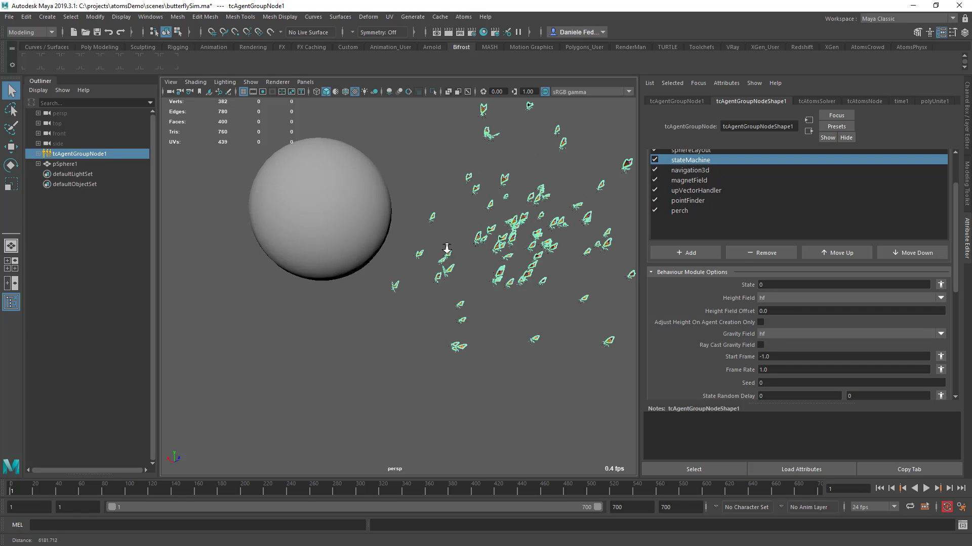
{"action": "middle_click_drag", "start_coordinate": [447, 254], "coordinate": [473, 274], "text": "alt"}
{"action": "right_click_drag", "start_coordinate": [472, 273], "coordinate": [449, 275], "text": "alt"}
{"action": "mouse_move", "coordinate": [449, 275]}
{"action": "left_mouse_down", "text": "alt"}
{"action": "mouse_move", "coordinate": [454, 282]}
{"action": "mouse_move", "coordinate": [445, 276]}
{"action": "left_mouse_up", "text": "alt"}
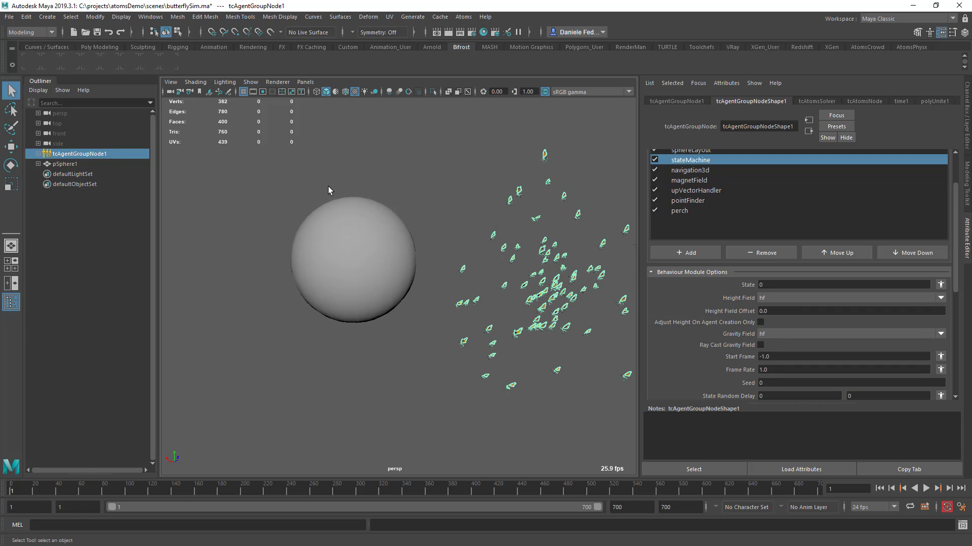
{"action": "right_click_drag", "start_coordinate": [356, 257], "coordinate": [372, 262], "text": "alt"}
{"action": "middle_click_drag", "start_coordinate": [373, 262], "coordinate": [370, 262], "text": "alt"}
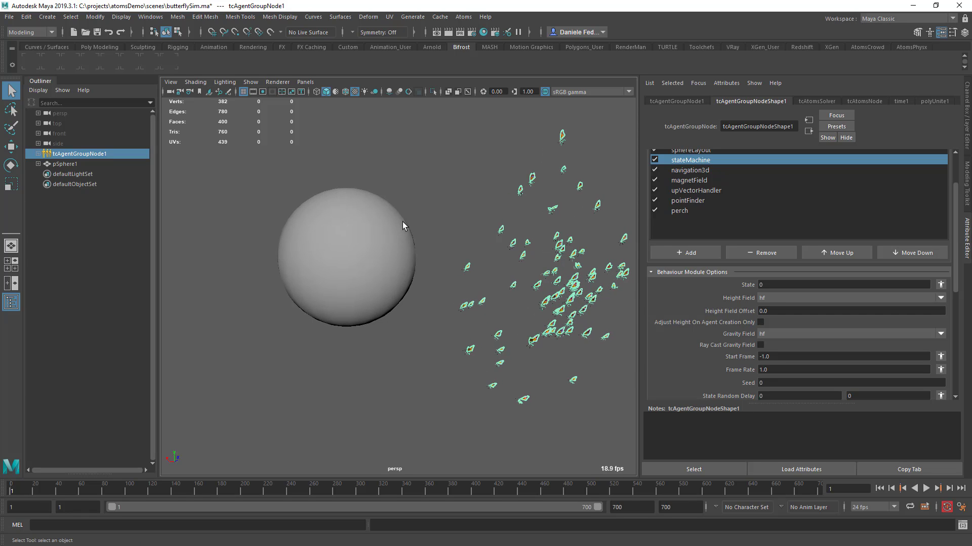
{"action": "left_click", "coordinate": [925, 488]}
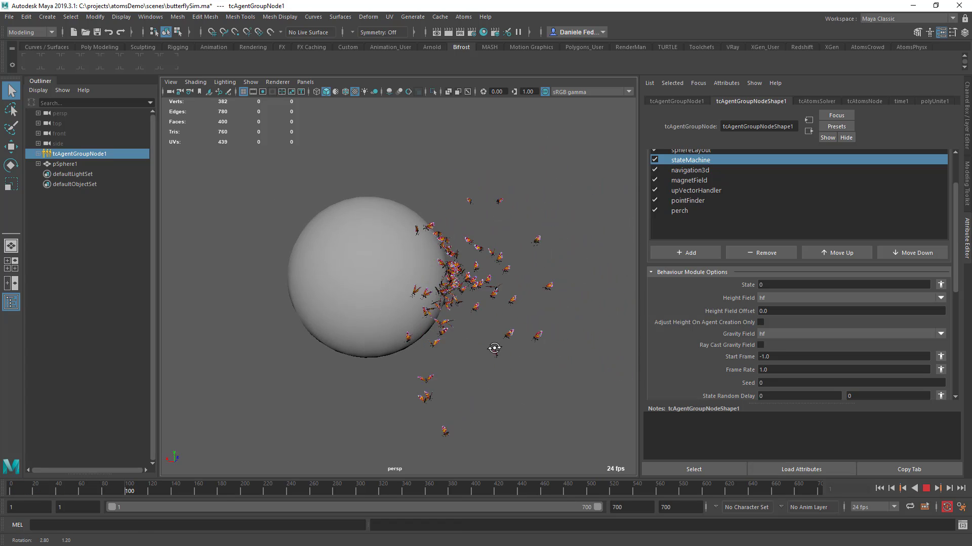
{"action": "left_click_drag", "start_coordinate": [445, 348], "coordinate": [421, 329], "text": "alt"}
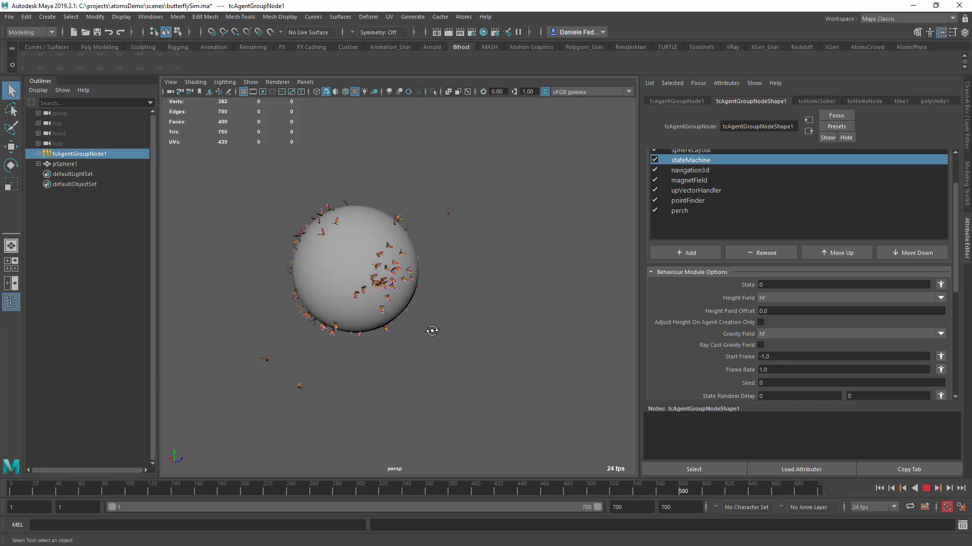
{"action": "right_click_drag", "start_coordinate": [432, 330], "coordinate": [420, 333], "text": "alt"}
{"action": "left_click_drag", "start_coordinate": [420, 333], "coordinate": [473, 337], "text": "alt"}
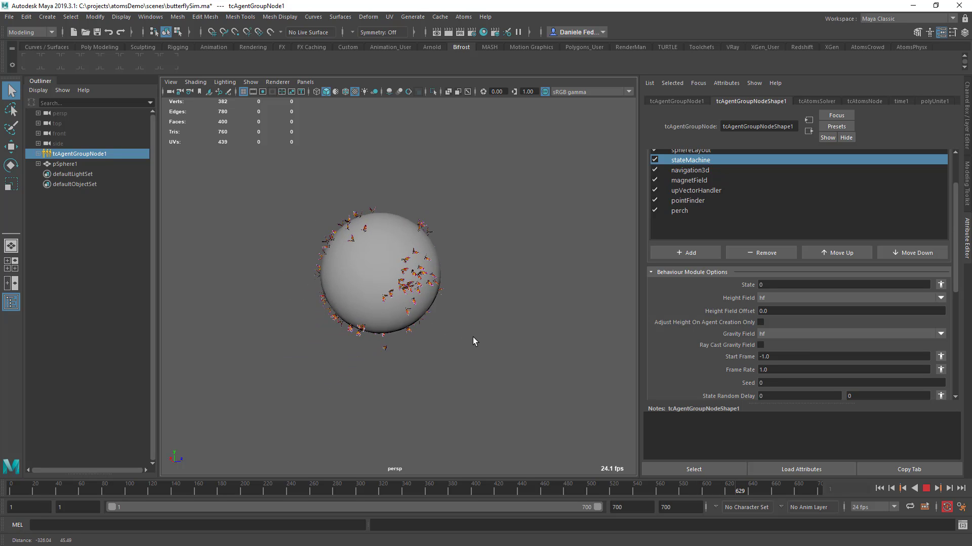